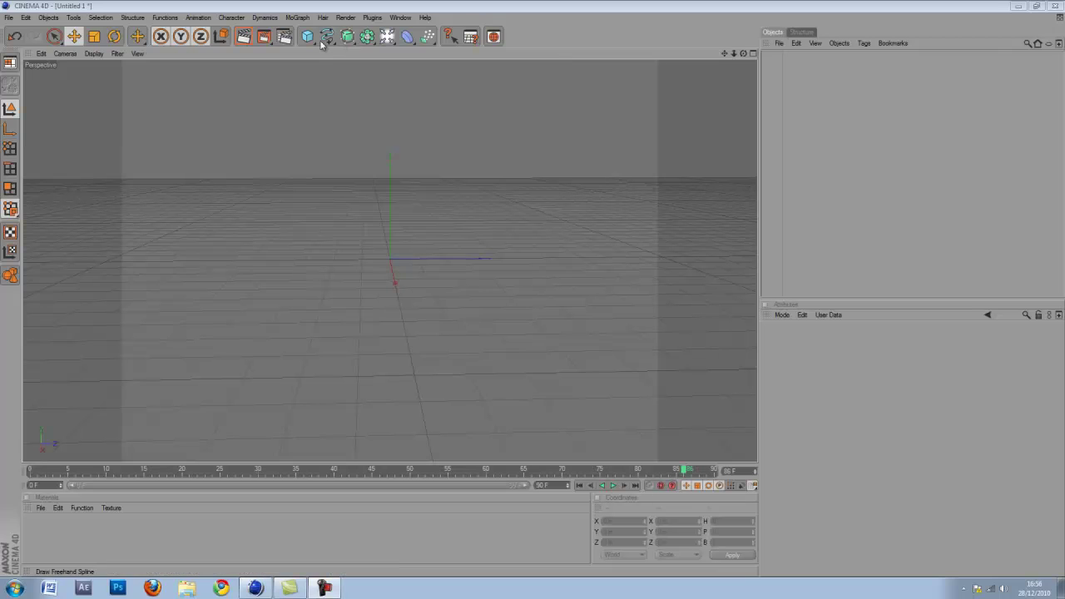
- Open the primitive objects palette from the Cube toolbar icon in the empty scene
{"action": "left_click_drag", "start_coordinate": [308, 37], "coordinate": [327, 46]}
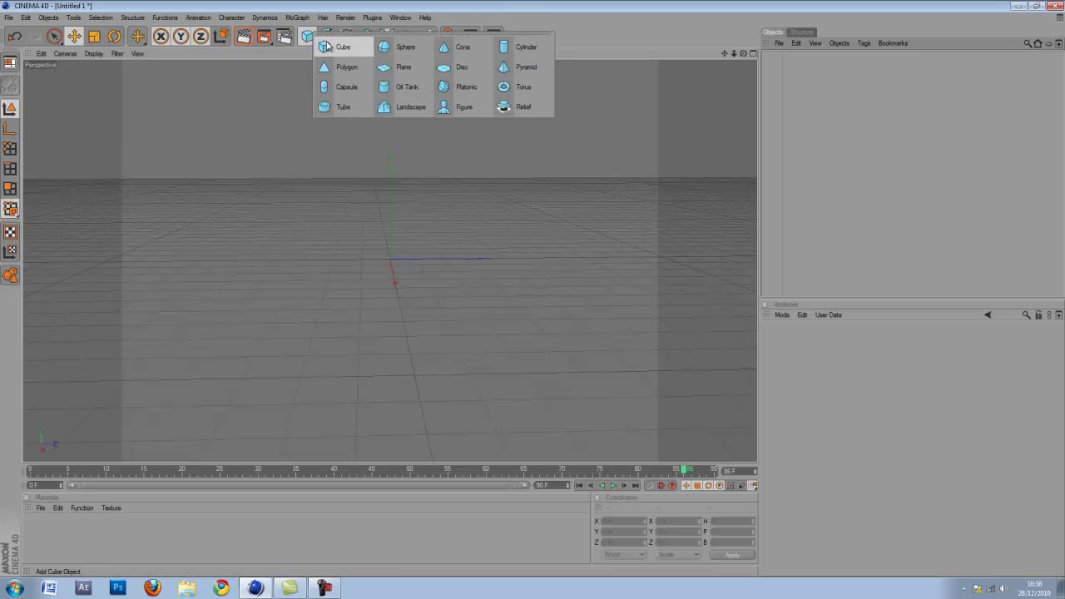
- Add a 200 m cube and raise it to about Y 114.87 m
{"action": "left_click", "coordinate": [347, 48]}
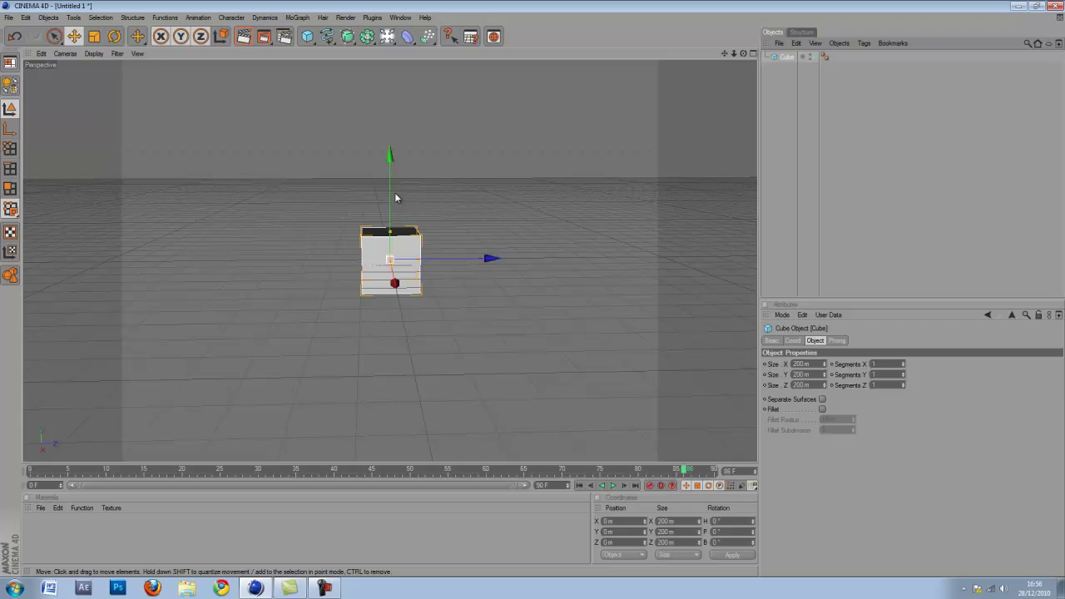
{"action": "left_click_drag", "start_coordinate": [395, 197], "coordinate": [528, 290]}
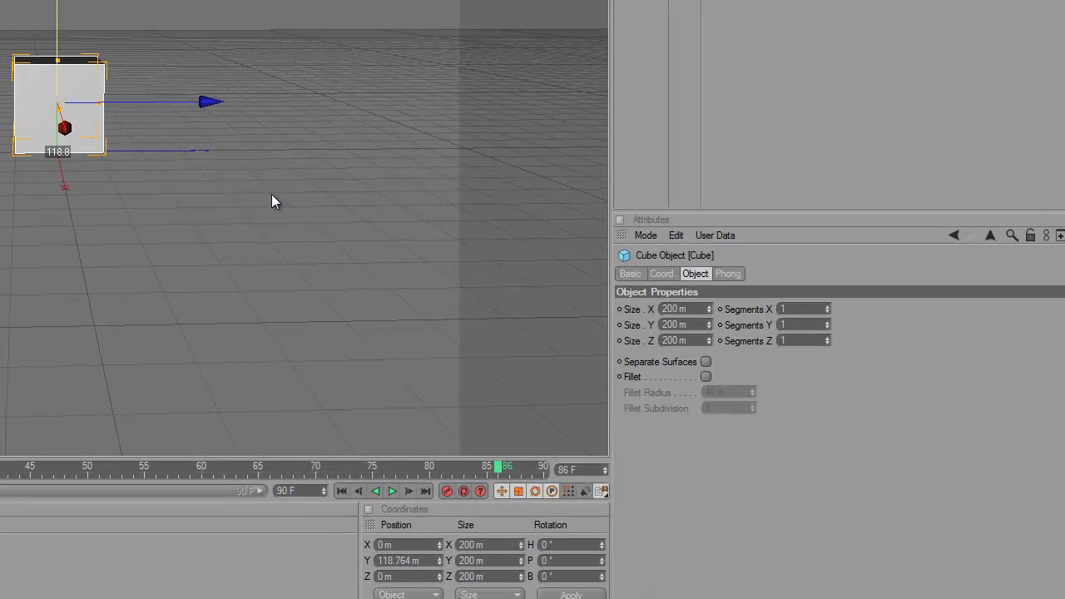
{"action": "left_click_drag", "start_coordinate": [271, 196], "coordinate": [271, 199]}
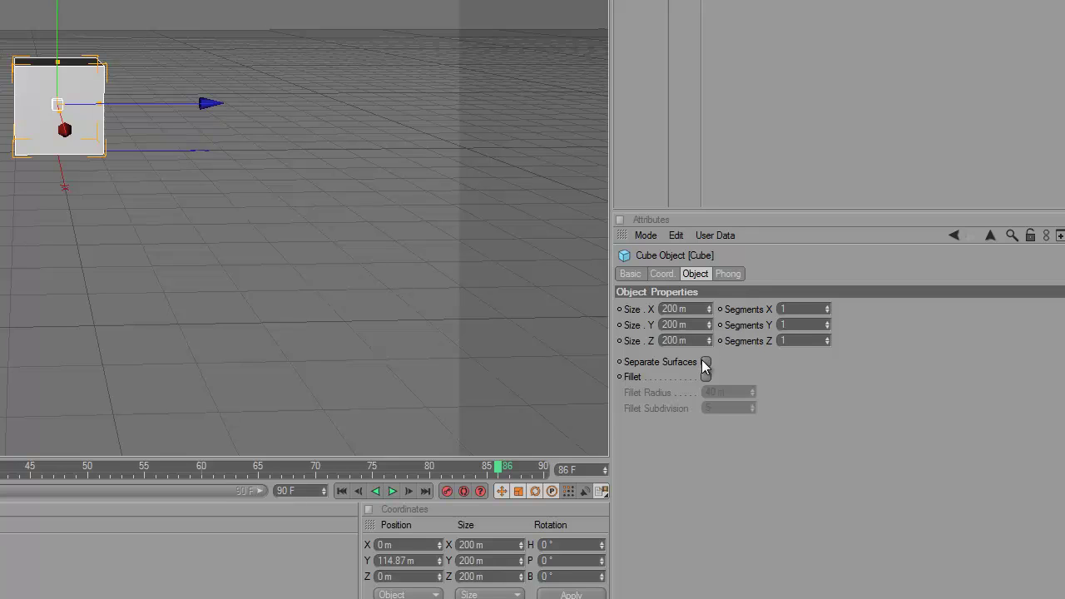
- Enable Fillet on the cube with a 25 m radius and test-render the rounded edges
{"action": "left_click", "coordinate": [707, 377]}
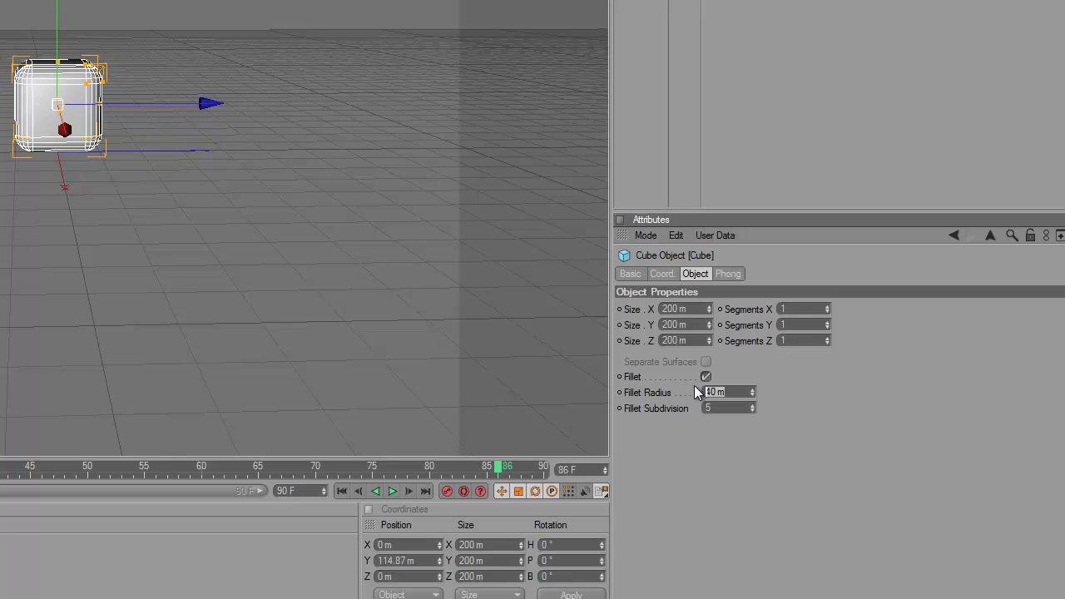
{"action": "type", "text": "20"}
{"action": "key", "text": "Return"}
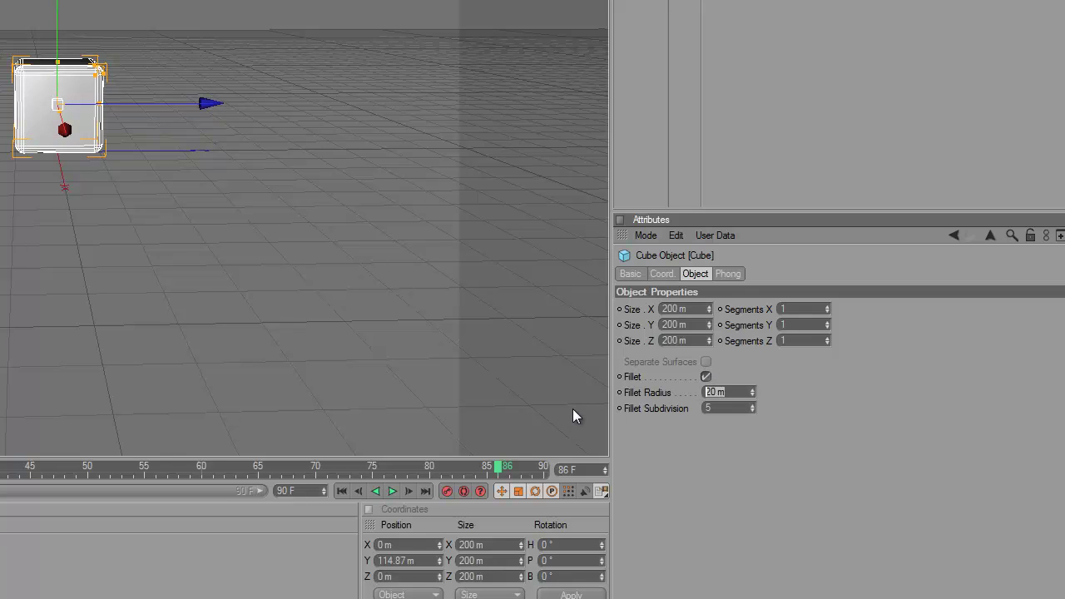
{"action": "type", "text": "25"}
{"action": "key", "text": "Return"}
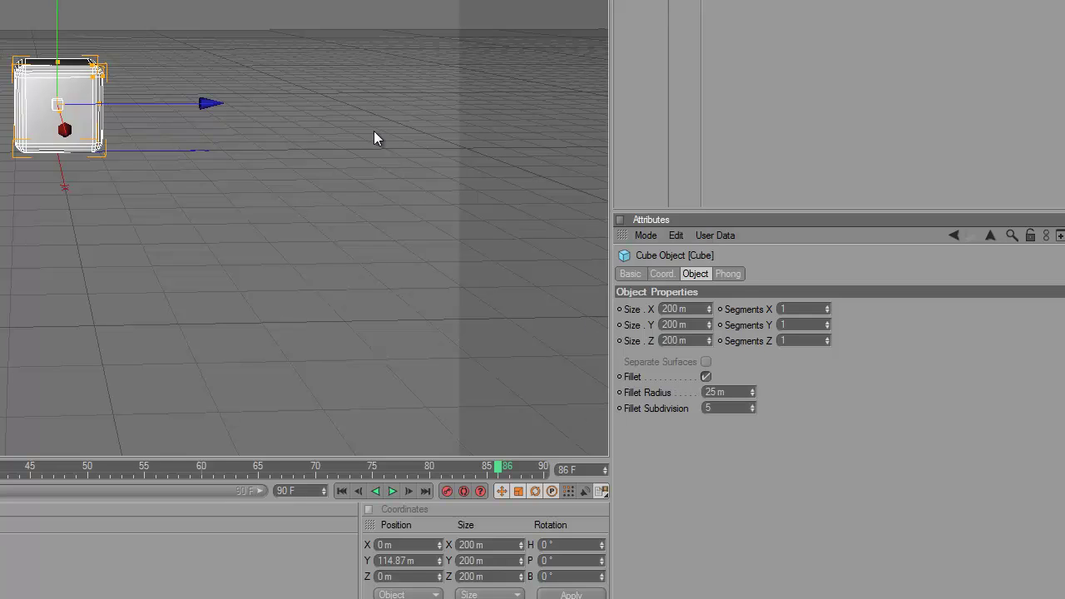
{"action": "key", "text": "ctrl+r"}
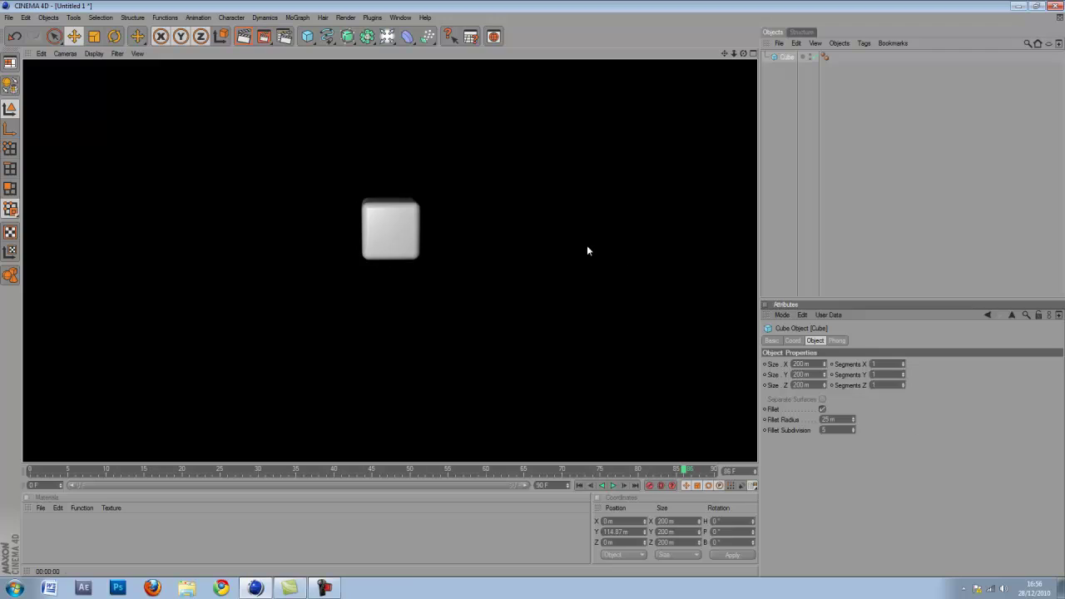
- Clear the test render and add a Floor object beneath the cube
{"action": "left_click", "coordinate": [586, 245]}
{"action": "left_click", "coordinate": [787, 57]}
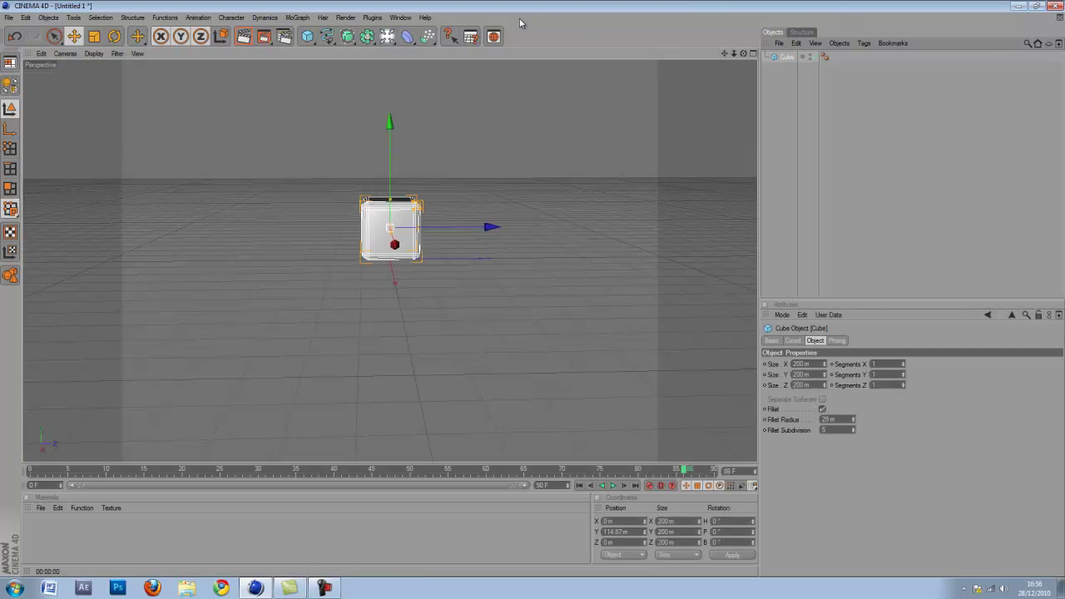
{"action": "left_click", "coordinate": [377, 38]}
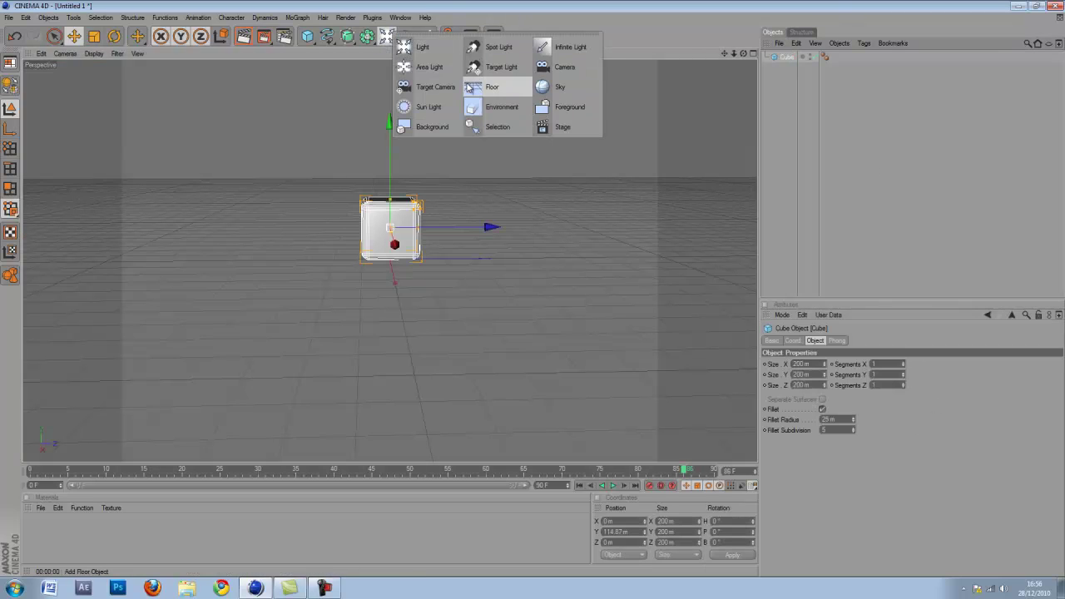
{"action": "left_click", "coordinate": [526, 86]}
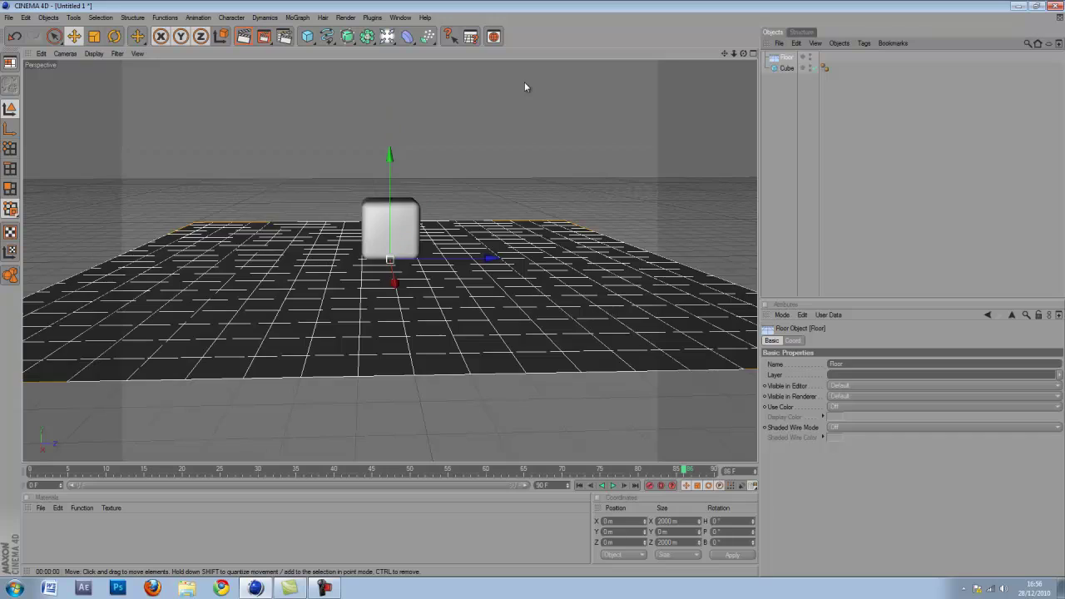
{"action": "left_click", "coordinate": [790, 153]}
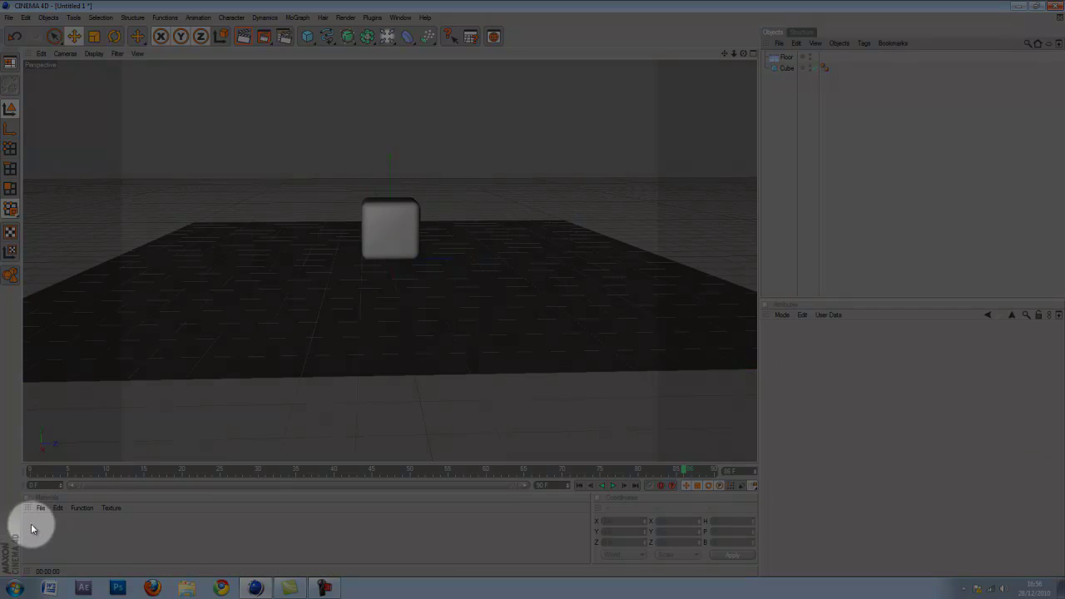
- Create material Mat in pure white (255,255,255) at 1000% brightness and apply it to the Floor
{"action": "double_click", "coordinate": [33, 525]}
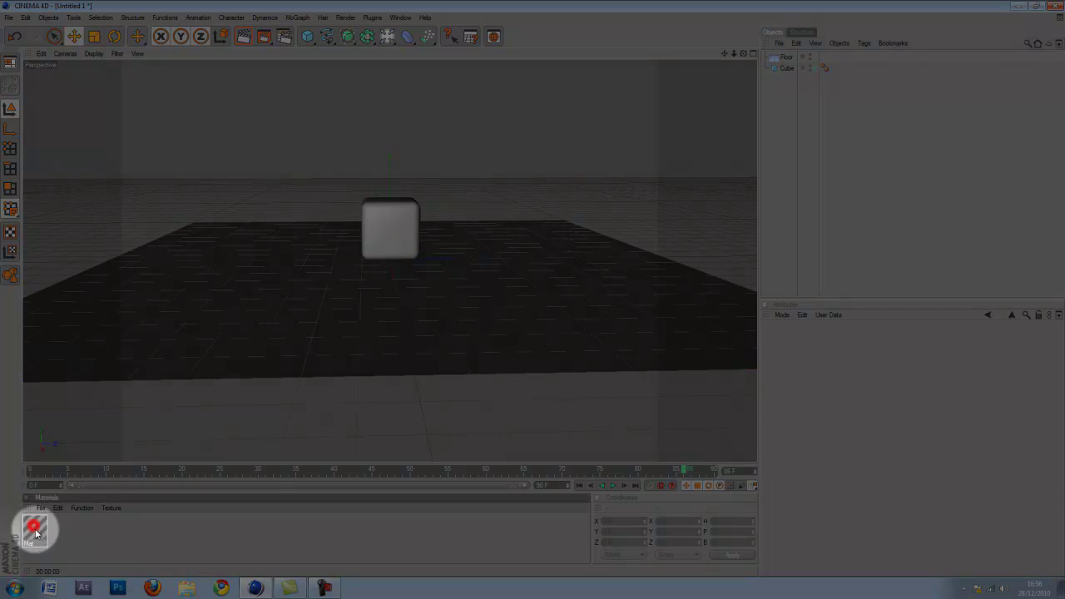
{"action": "double_click", "coordinate": [37, 531]}
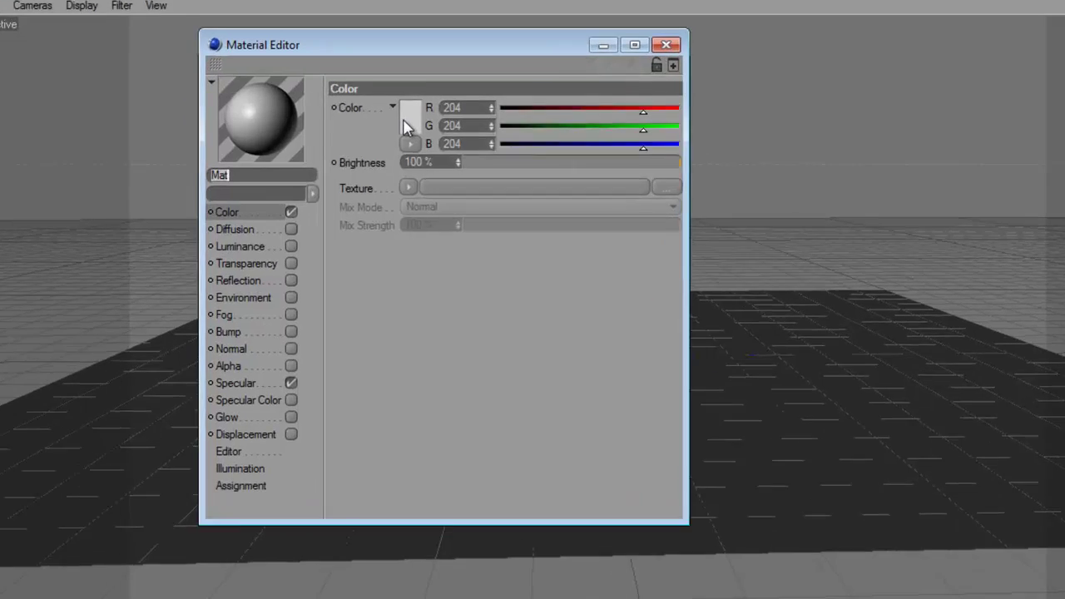
{"action": "left_click", "coordinate": [286, 121]}
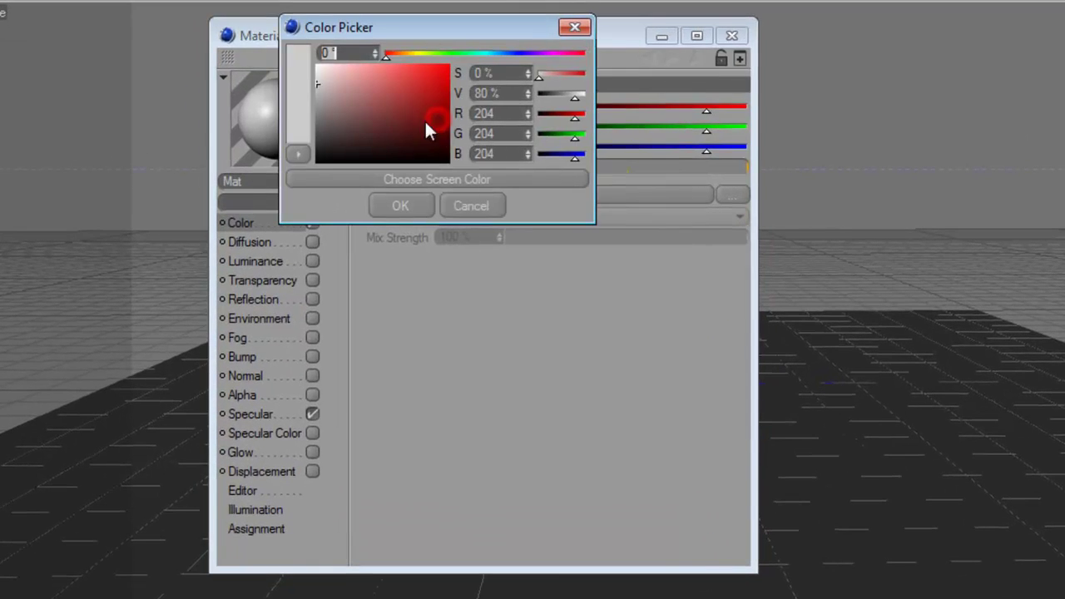
{"action": "left_click", "coordinate": [402, 206]}
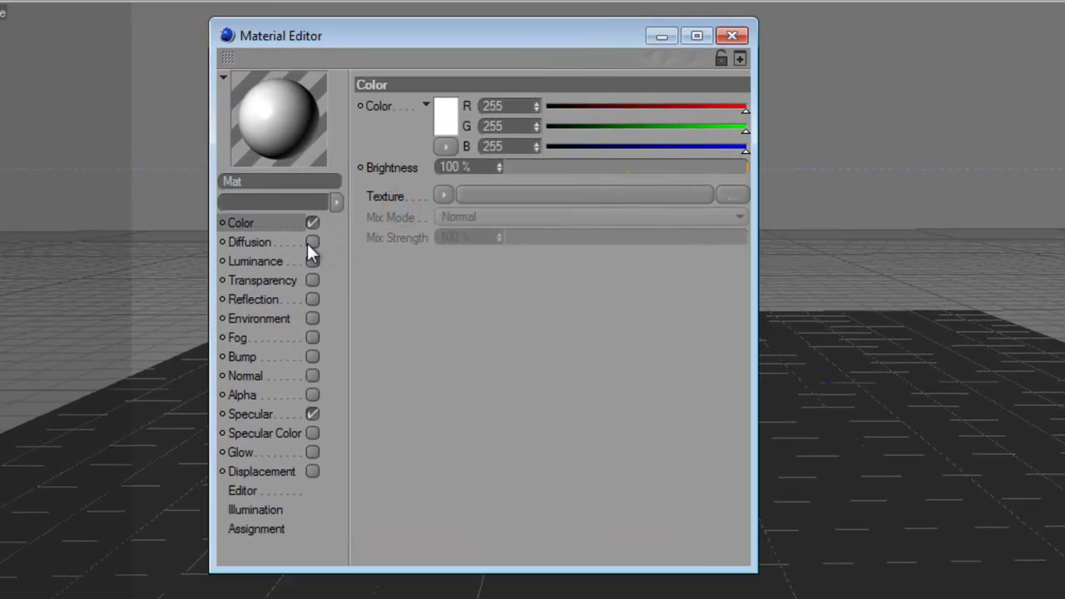
{"action": "double_click", "coordinate": [481, 167]}
{"action": "type", "text": "1000"}
{"action": "key", "text": "Return"}
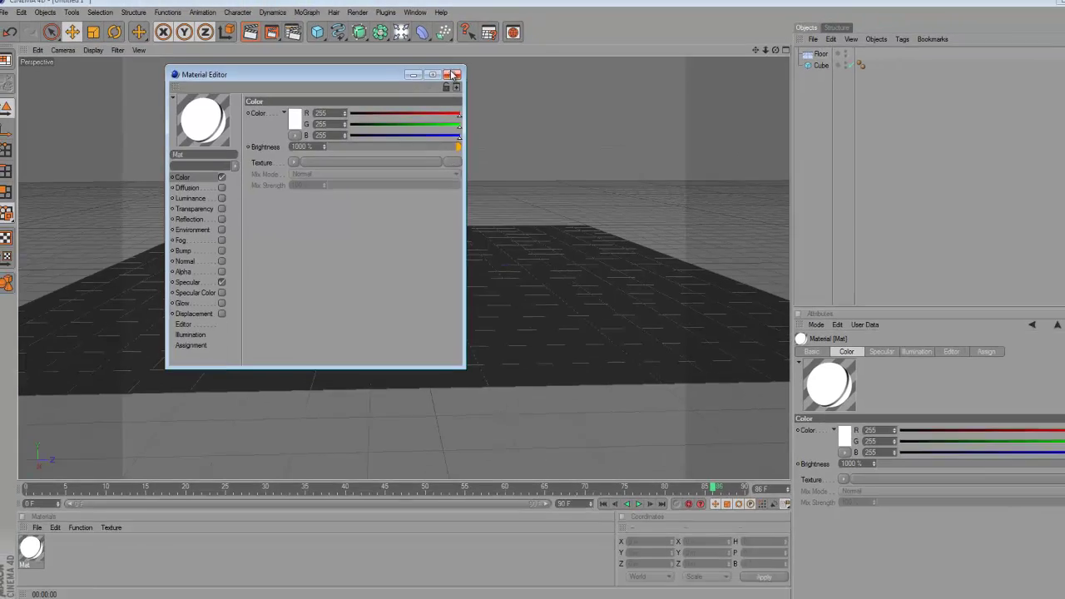
{"action": "left_click", "coordinate": [454, 75]}
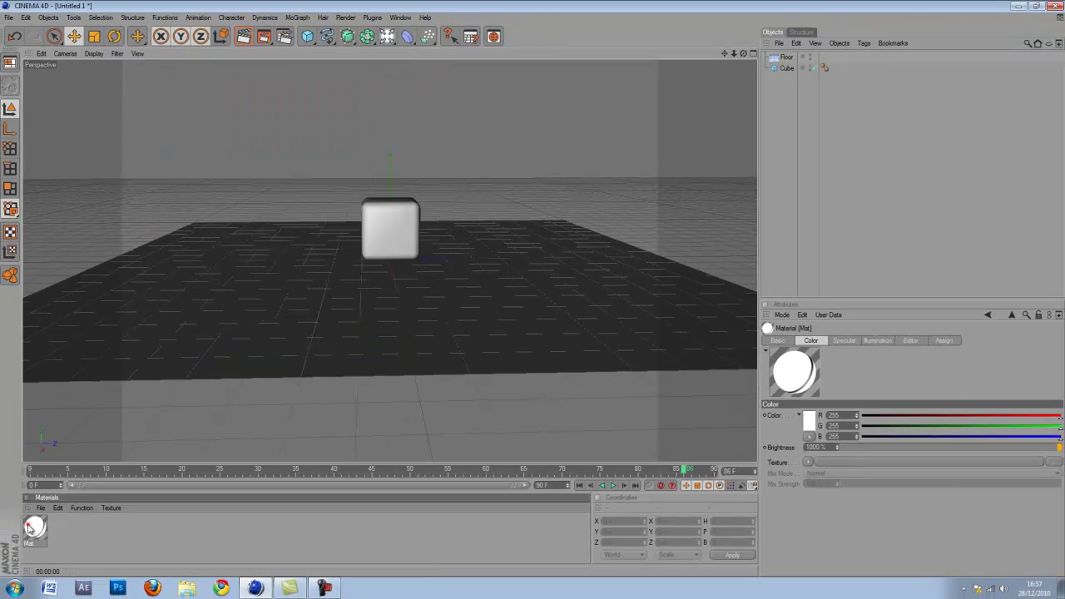
{"action": "mouse_move", "coordinate": [29, 529]}
{"action": "left_mouse_down"}
{"action": "mouse_move", "coordinate": [791, 74]}
{"action": "mouse_move", "coordinate": [783, 57]}
{"action": "left_mouse_up"}
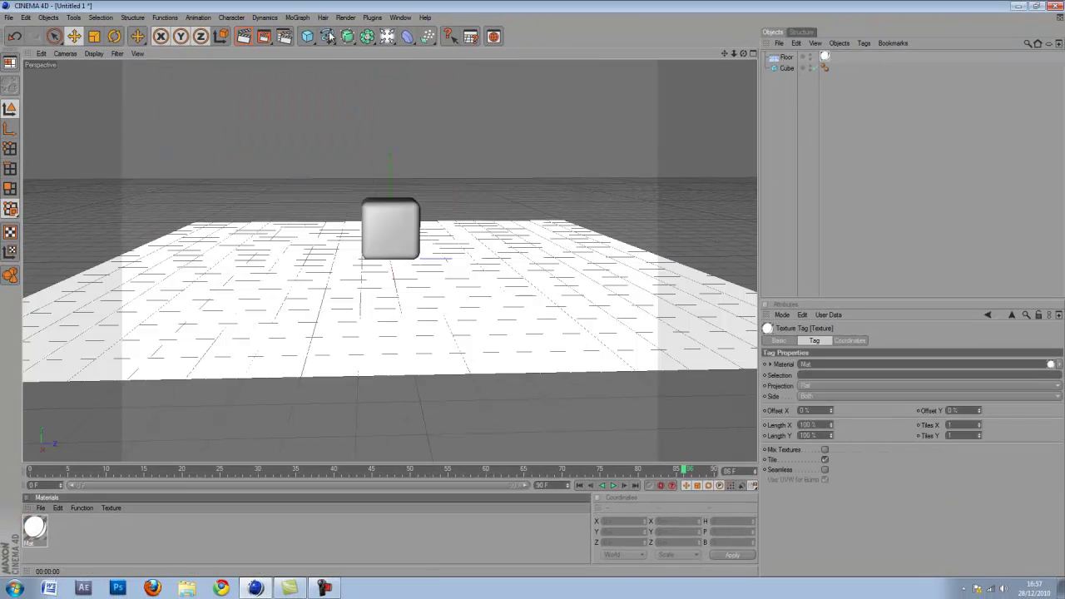
- Render a preview, then drag the cube down on Y until it rests on the floor
{"action": "left_click", "coordinate": [247, 40]}
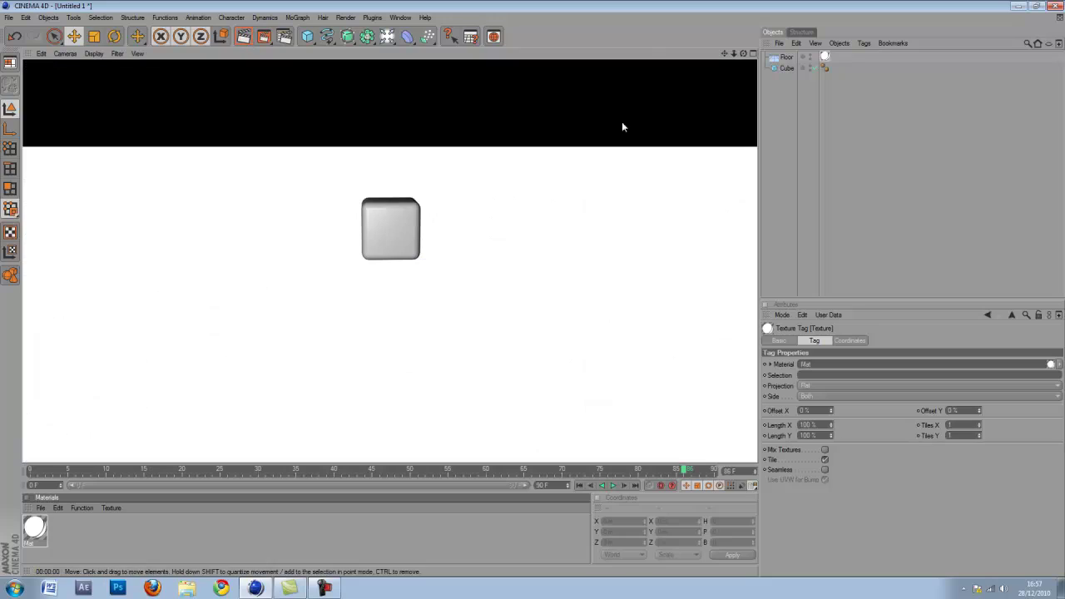
{"action": "left_click", "coordinate": [767, 174]}
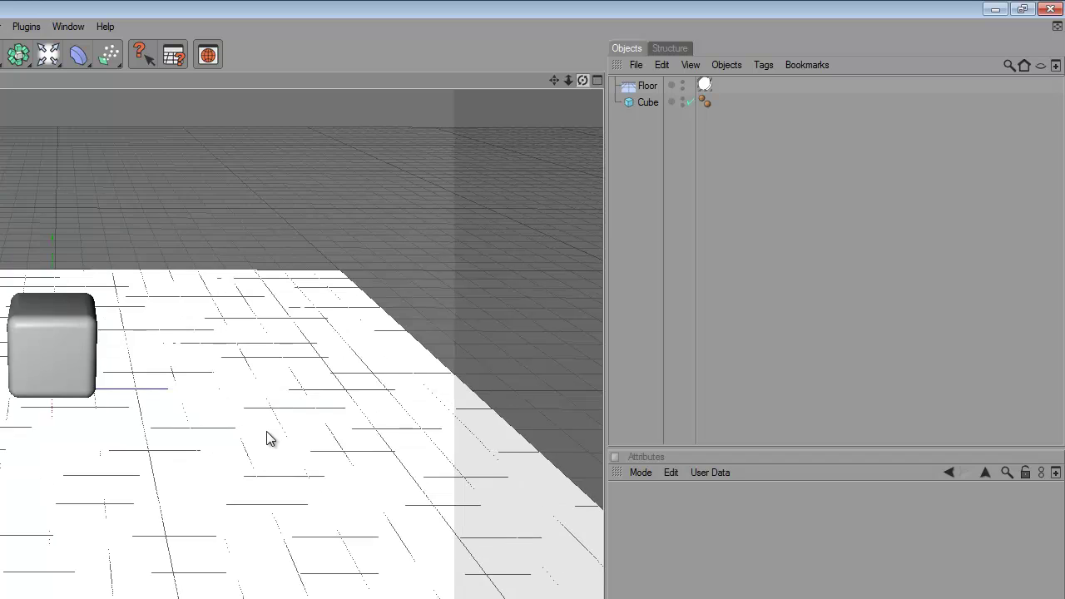
{"action": "left_click", "coordinate": [637, 104]}
{"action": "left_click", "coordinate": [611, 222]}
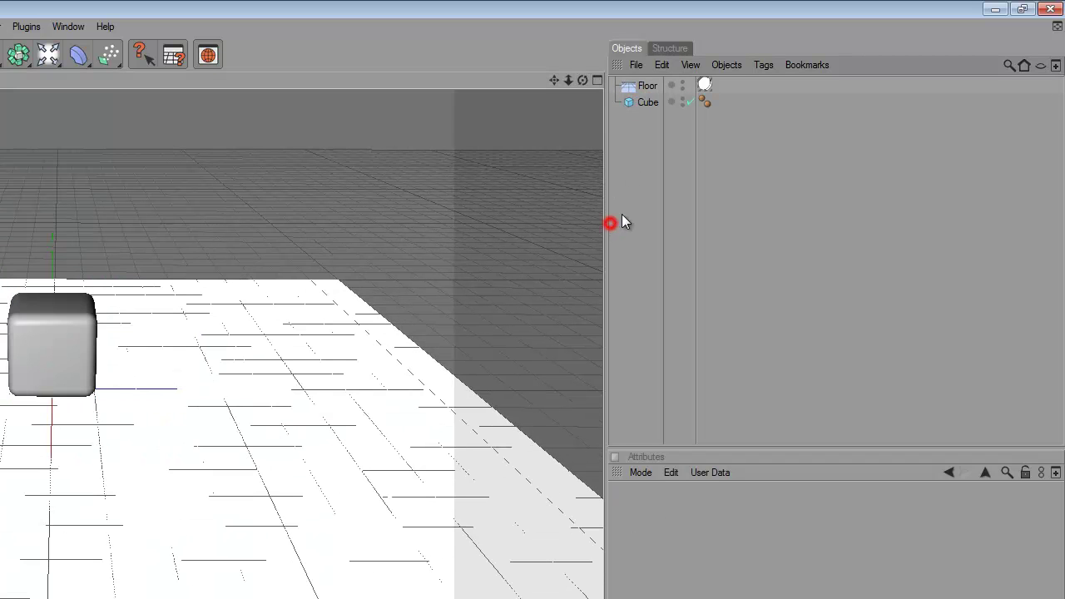
{"action": "left_click", "coordinate": [647, 101]}
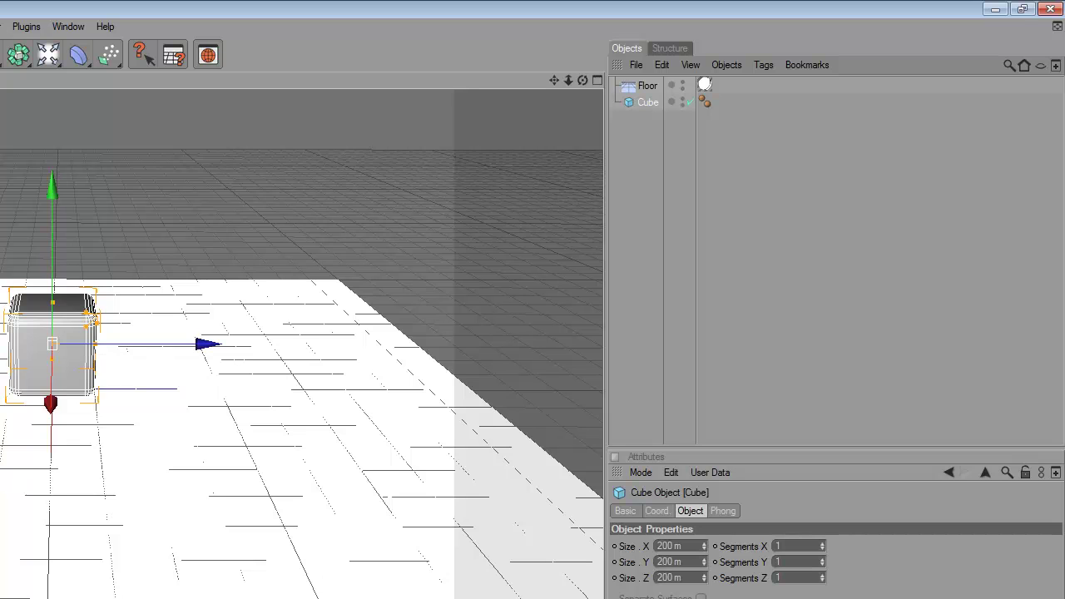
{"action": "left_click_drag", "start_coordinate": [55, 288], "coordinate": [268, 440]}
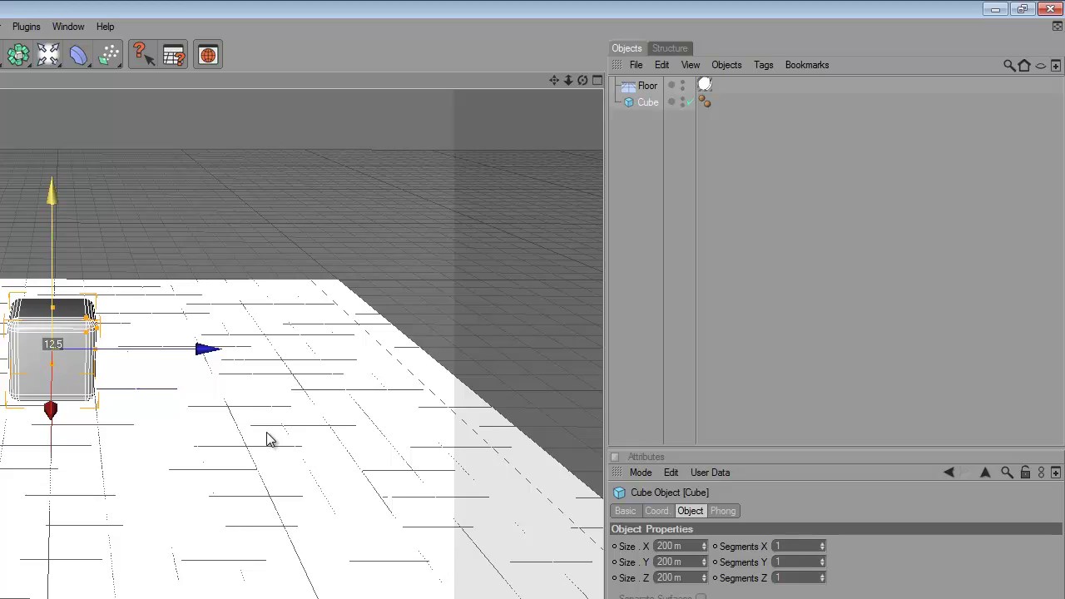
{"action": "left_click", "coordinate": [630, 269]}
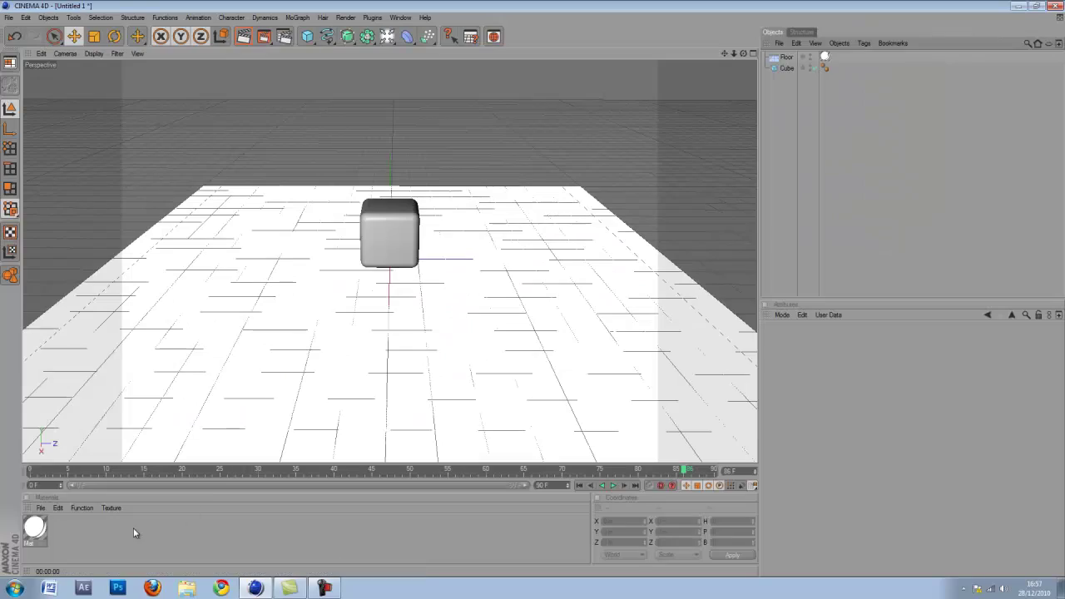
- Create a second material, Mat.1, coloured pure red (255, 0, 0)
{"action": "double_click", "coordinate": [133, 528]}
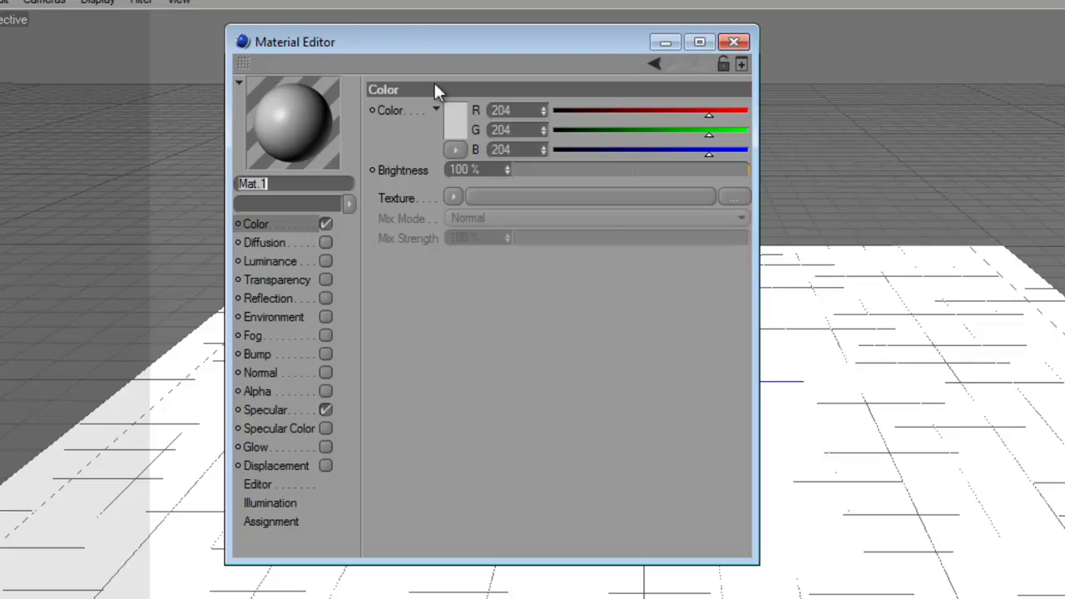
{"action": "left_click", "coordinate": [456, 119]}
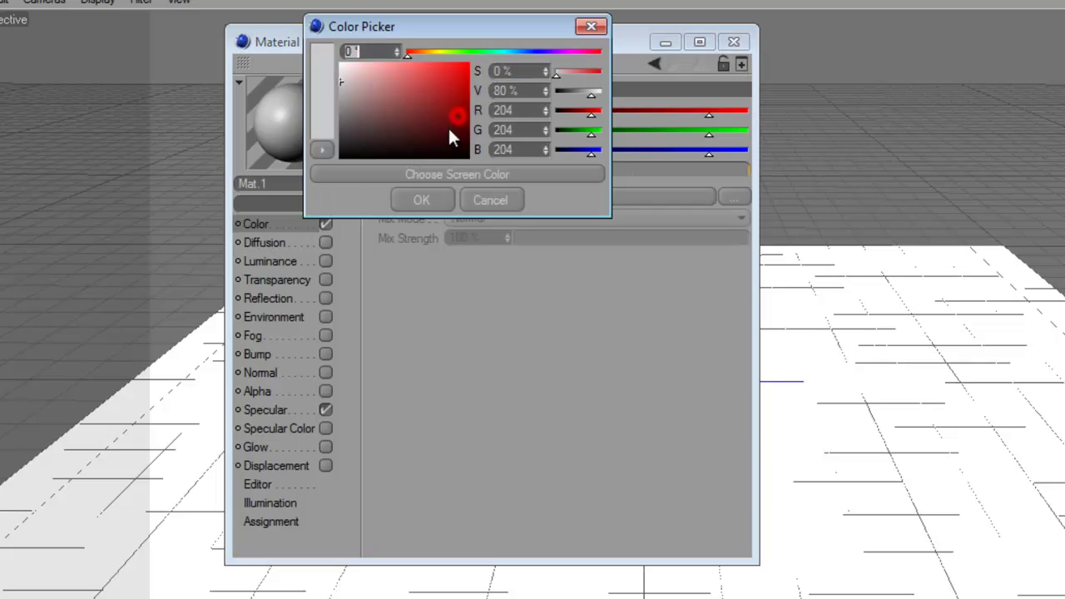
{"action": "left_click_drag", "start_coordinate": [452, 108], "coordinate": [542, 52]}
{"action": "left_click", "coordinate": [413, 199]}
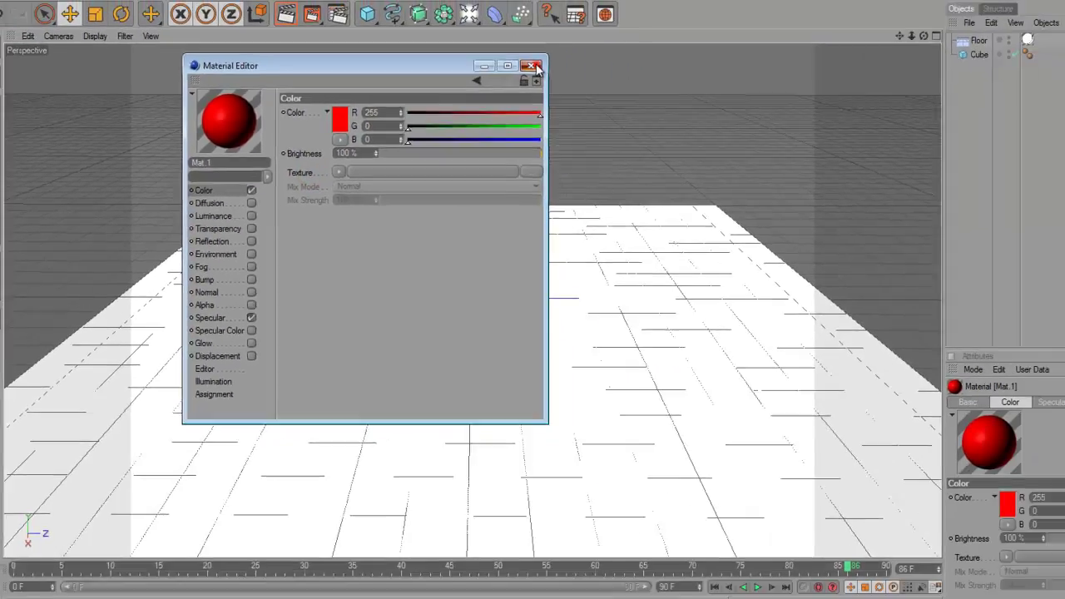
{"action": "left_click", "coordinate": [728, 42]}
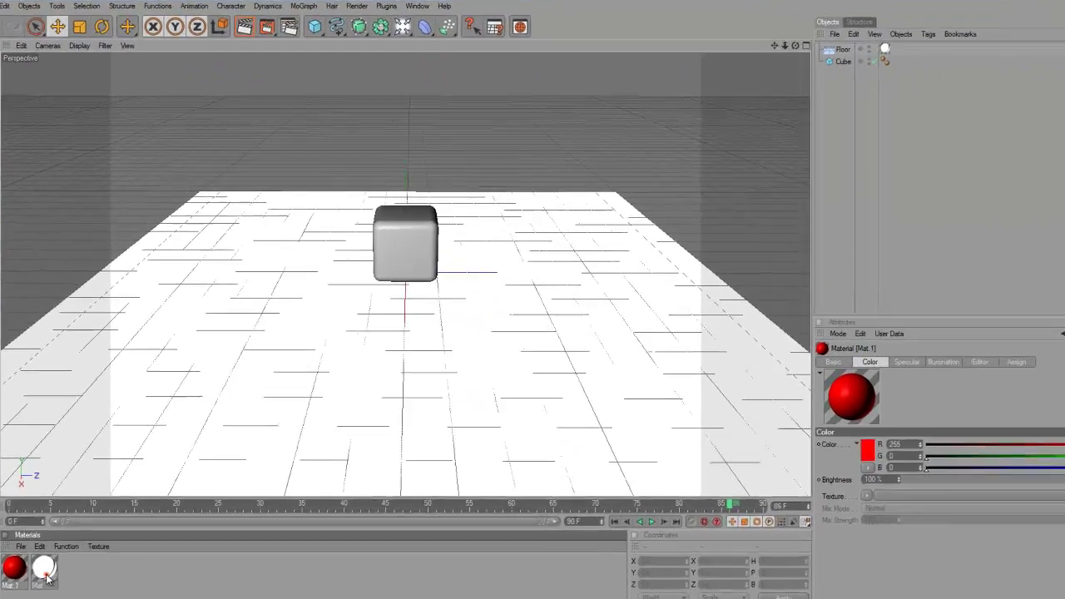
- Enable Reflection on the white Mat material with 75% reflection brightness
{"action": "double_click", "coordinate": [43, 568]}
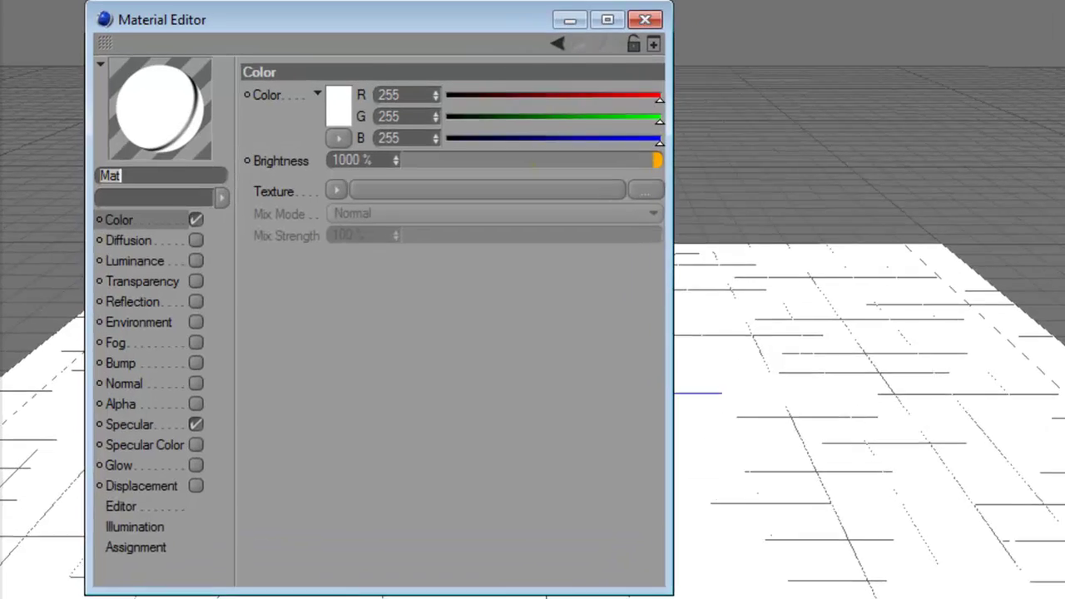
{"action": "left_click", "coordinate": [136, 321]}
{"action": "left_click", "coordinate": [193, 320]}
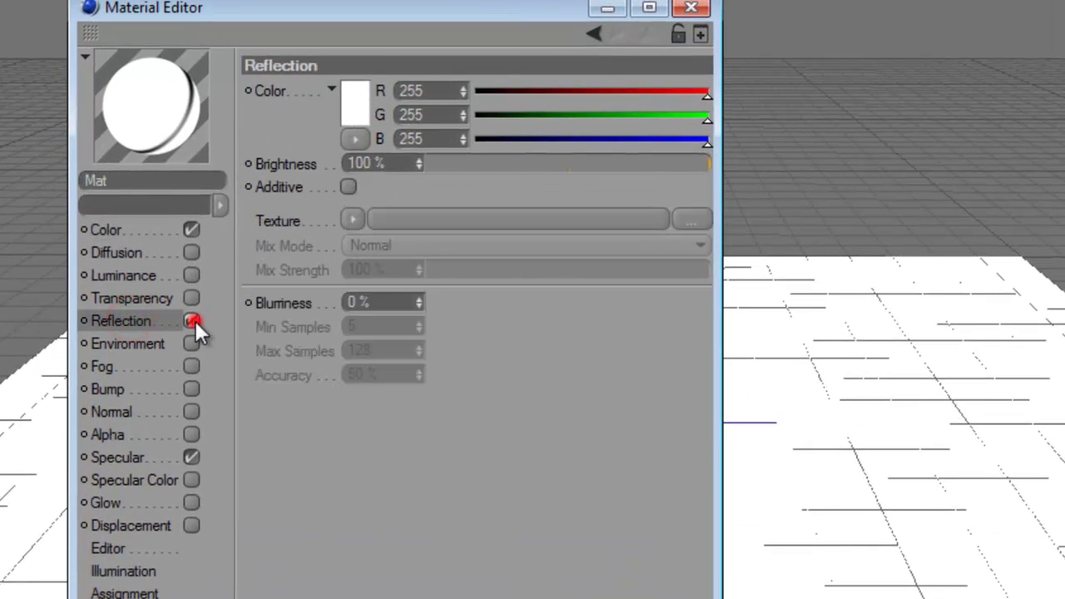
{"action": "left_click", "coordinate": [381, 163]}
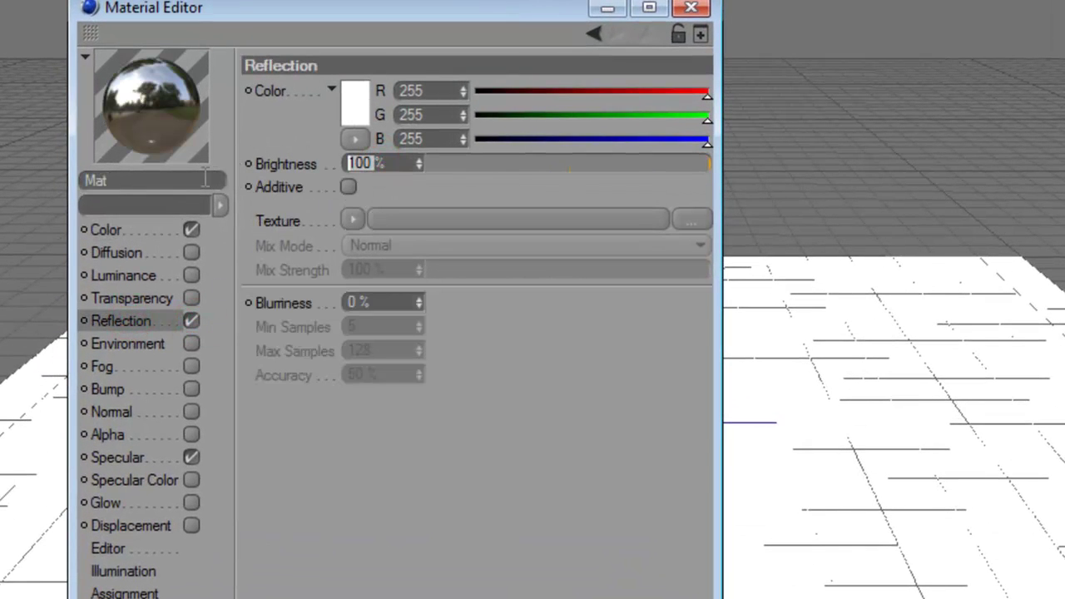
{"action": "type", "text": "75"}
{"action": "key", "text": "Return"}
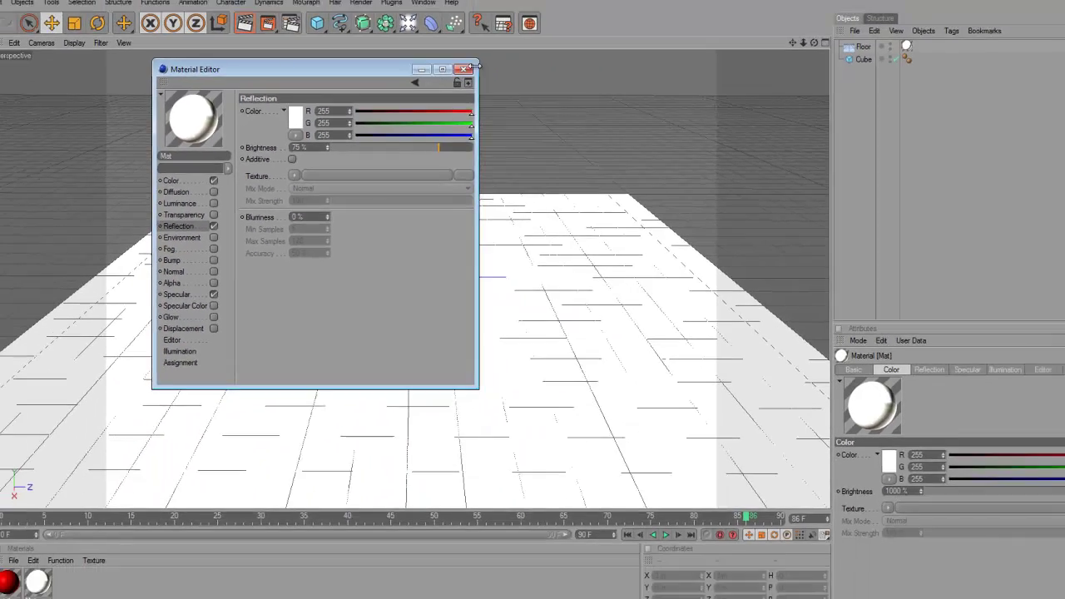
{"action": "left_click", "coordinate": [466, 69]}
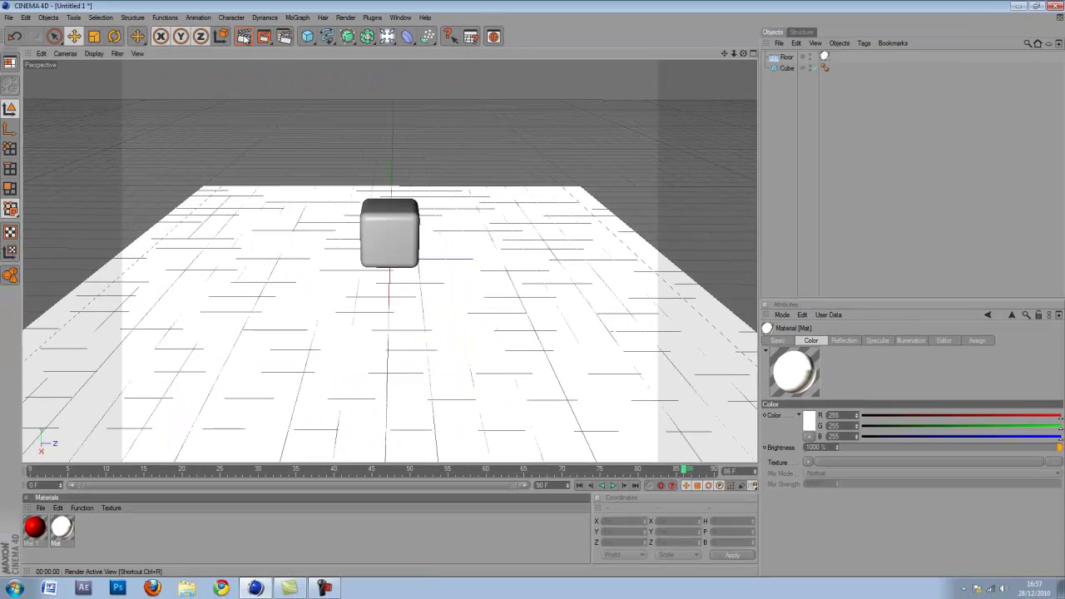
- Apply the red Mat.1 material to the cube and verify it with test renders
{"action": "left_click", "coordinate": [243, 38]}
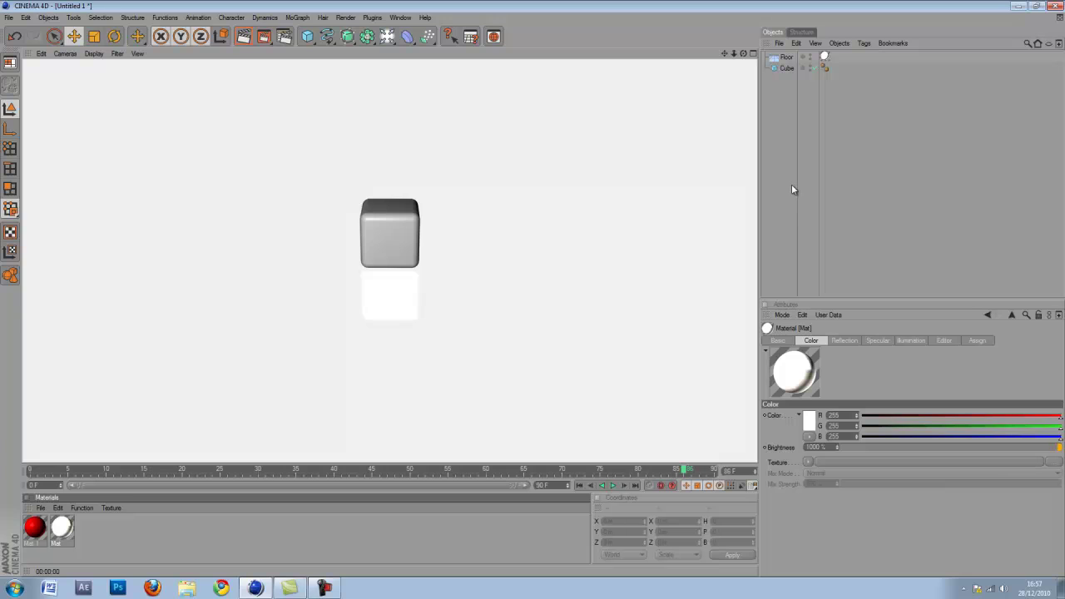
{"action": "left_click", "coordinate": [792, 184]}
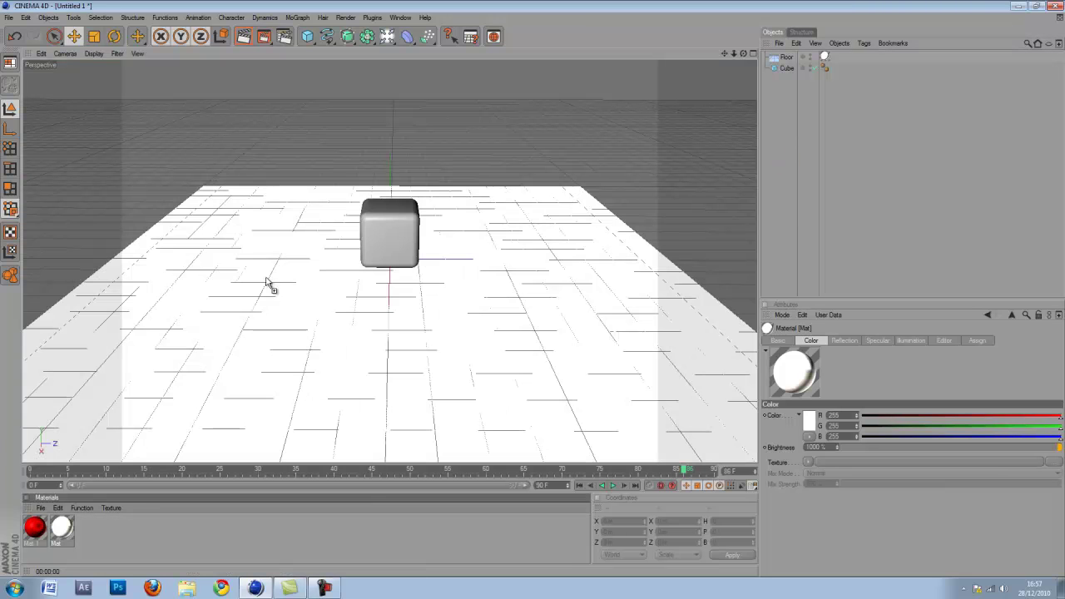
{"action": "left_click_drag", "start_coordinate": [35, 526], "coordinate": [392, 229]}
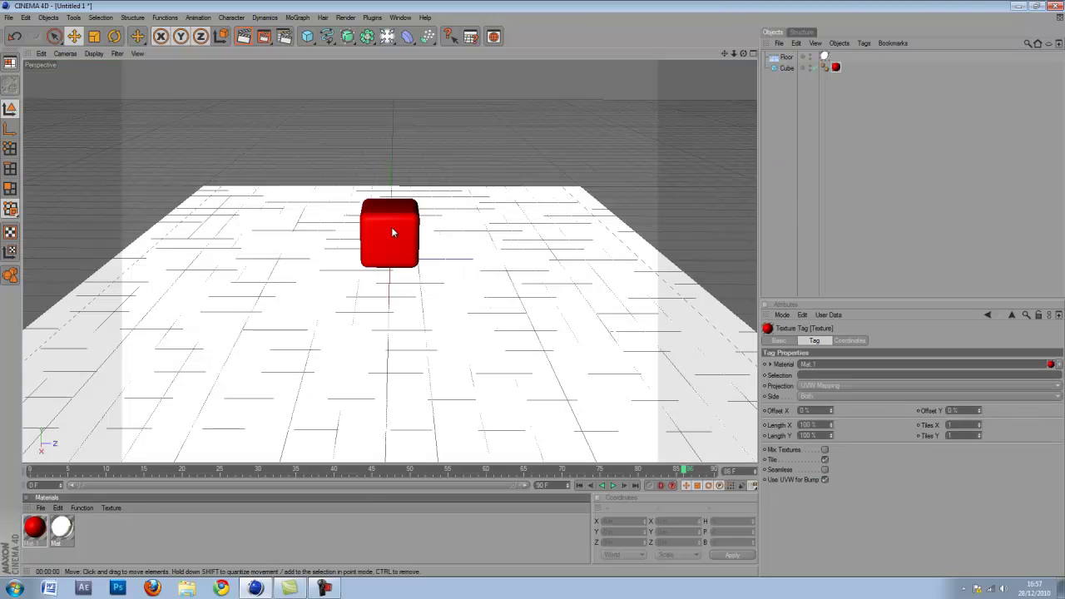
{"action": "left_click", "coordinate": [773, 143]}
{"action": "left_click", "coordinate": [245, 39]}
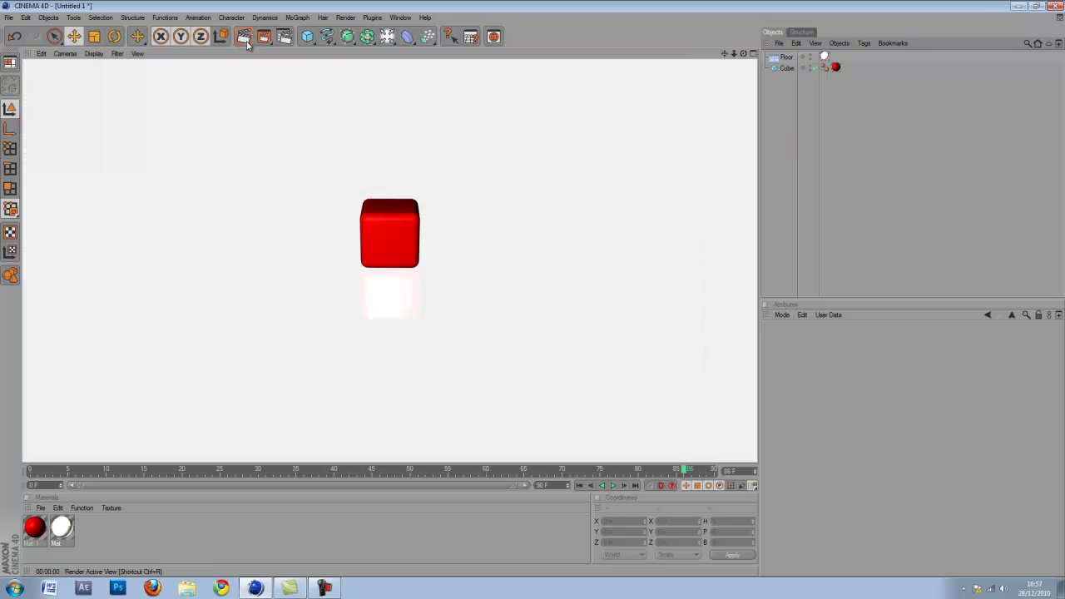
{"action": "left_click", "coordinate": [790, 134]}
{"action": "left_click", "coordinate": [199, 530]}
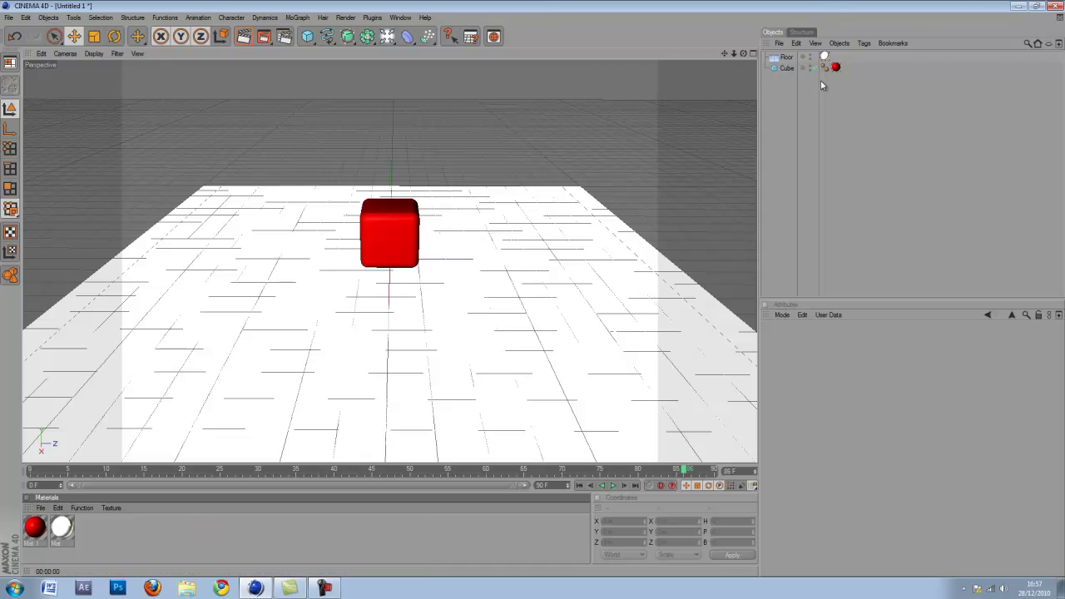
- Move the cube toward the front-left of the floor with the axis handles
{"action": "left_click", "coordinate": [787, 69]}
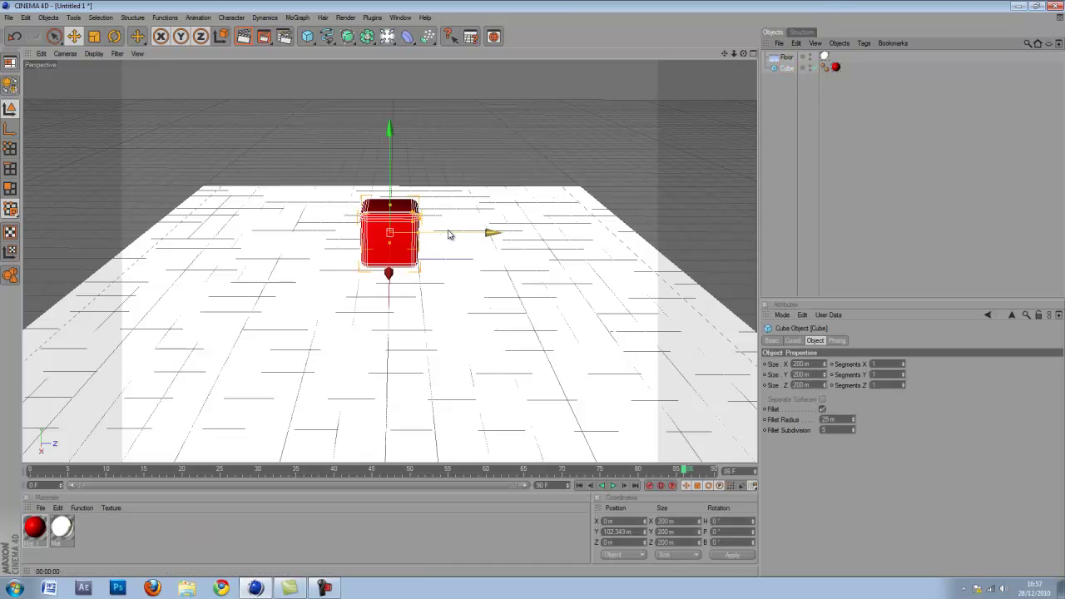
{"action": "left_click_drag", "start_coordinate": [449, 232], "coordinate": [304, 215]}
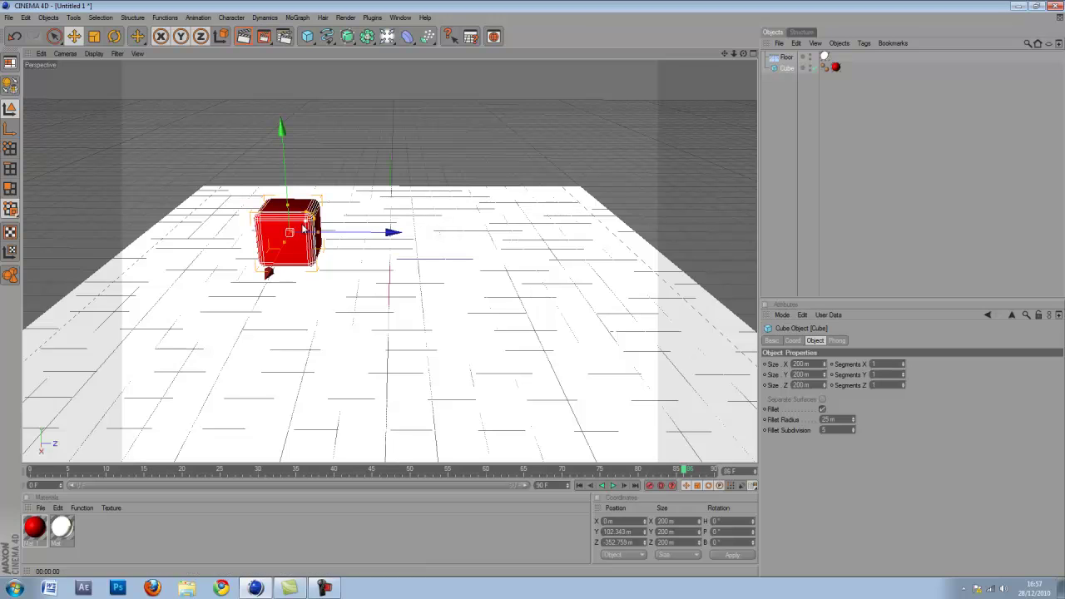
{"action": "left_click_drag", "start_coordinate": [268, 272], "coordinate": [527, 302]}
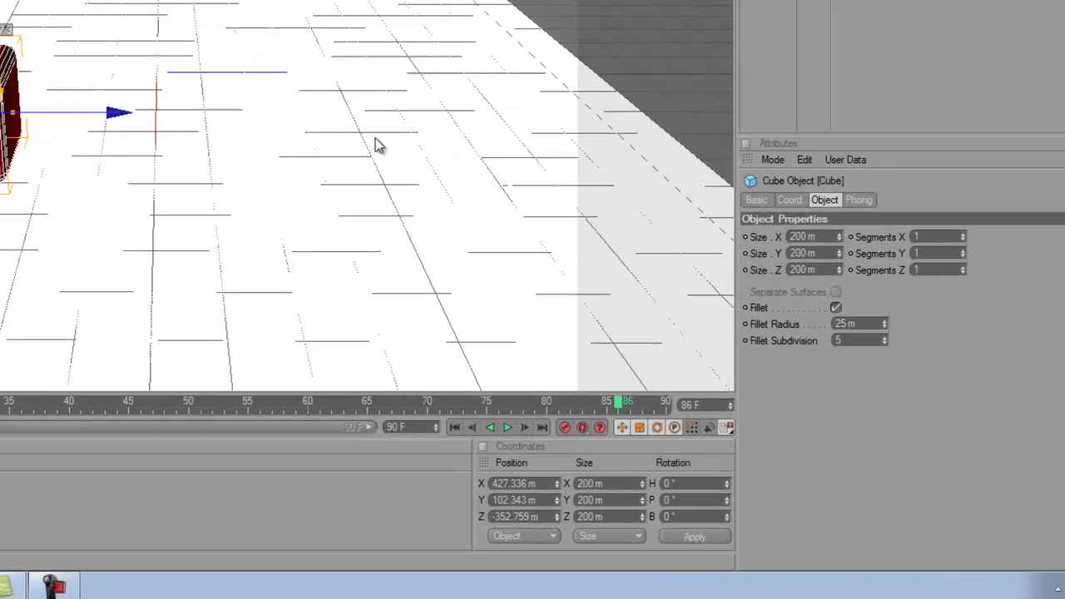
{"action": "left_click_drag", "start_coordinate": [377, 146], "coordinate": [466, 143]}
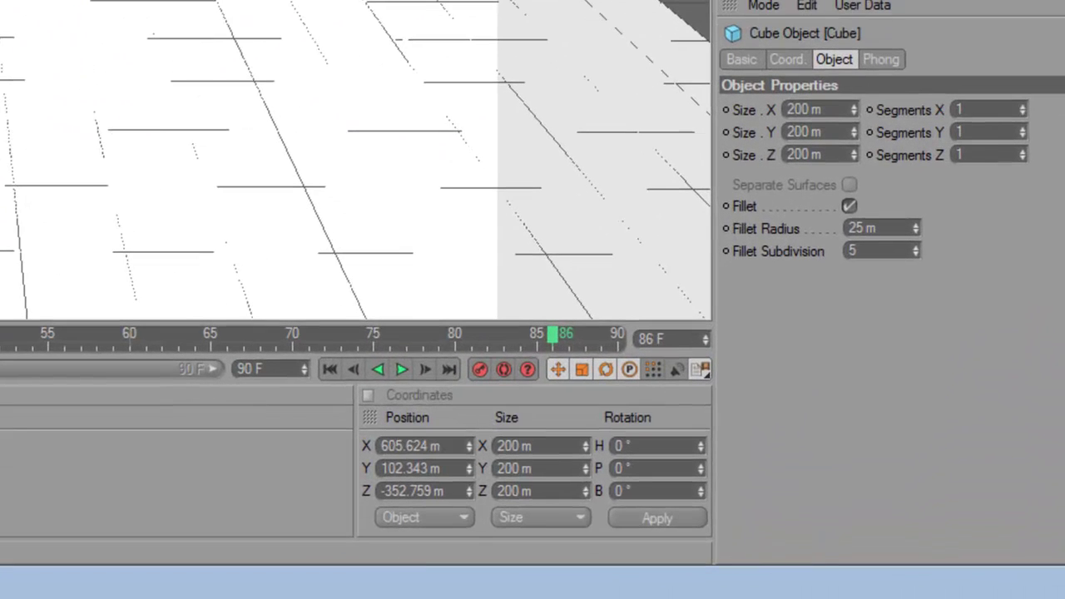
- Enable Autokeying, record a cube position key at frame 86, and scrub to check the motion
{"action": "left_click", "coordinate": [506, 369]}
{"action": "left_click", "coordinate": [479, 369]}
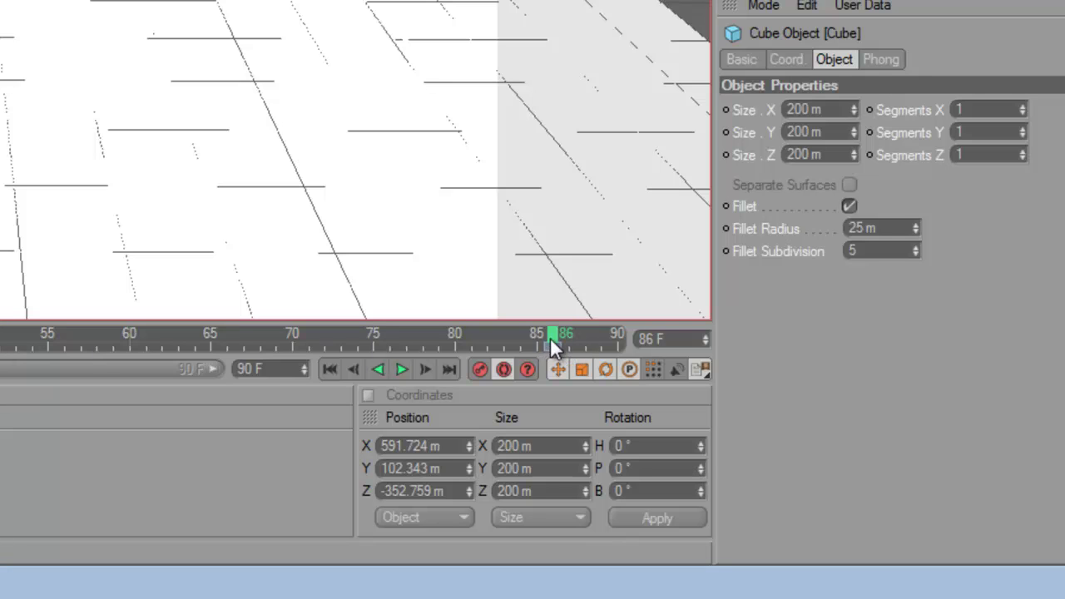
{"action": "left_click_drag", "start_coordinate": [550, 337], "coordinate": [5, 337]}
{"action": "left_click", "coordinate": [556, 340]}
{"action": "left_click", "coordinate": [546, 347]}
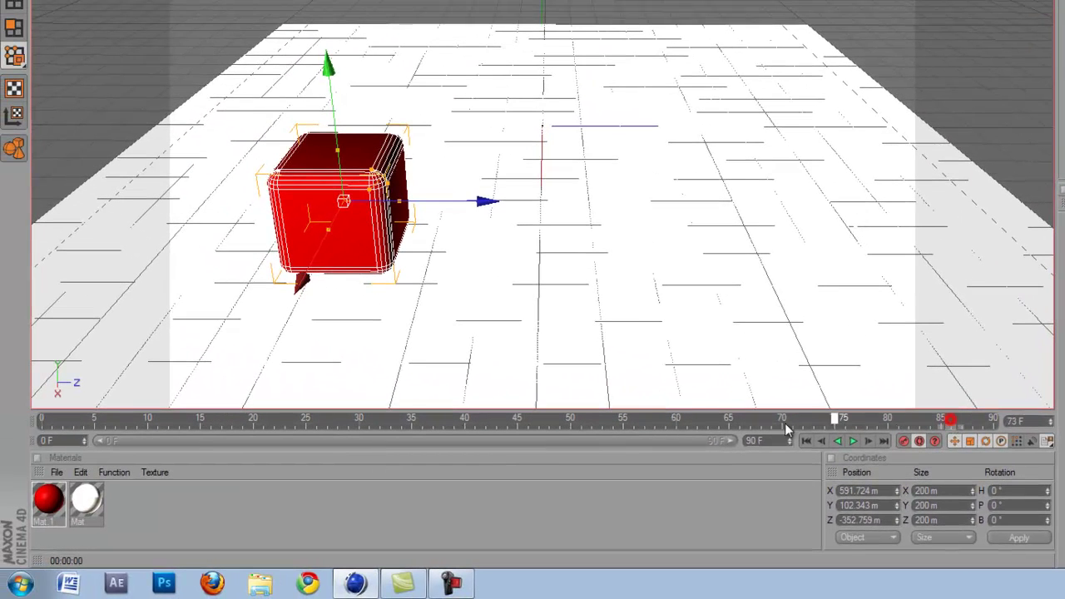
{"action": "left_click_drag", "start_coordinate": [947, 422], "coordinate": [8, 467]}
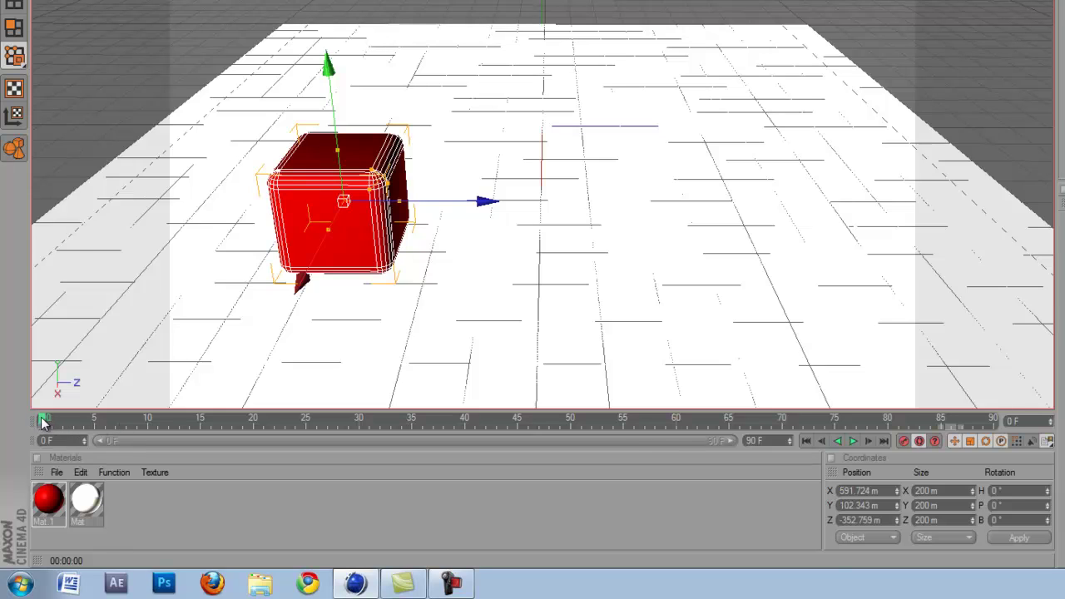
{"action": "left_click_drag", "start_coordinate": [45, 421], "coordinate": [255, 426]}
{"action": "left_click_drag", "start_coordinate": [320, 426], "coordinate": [307, 426]}
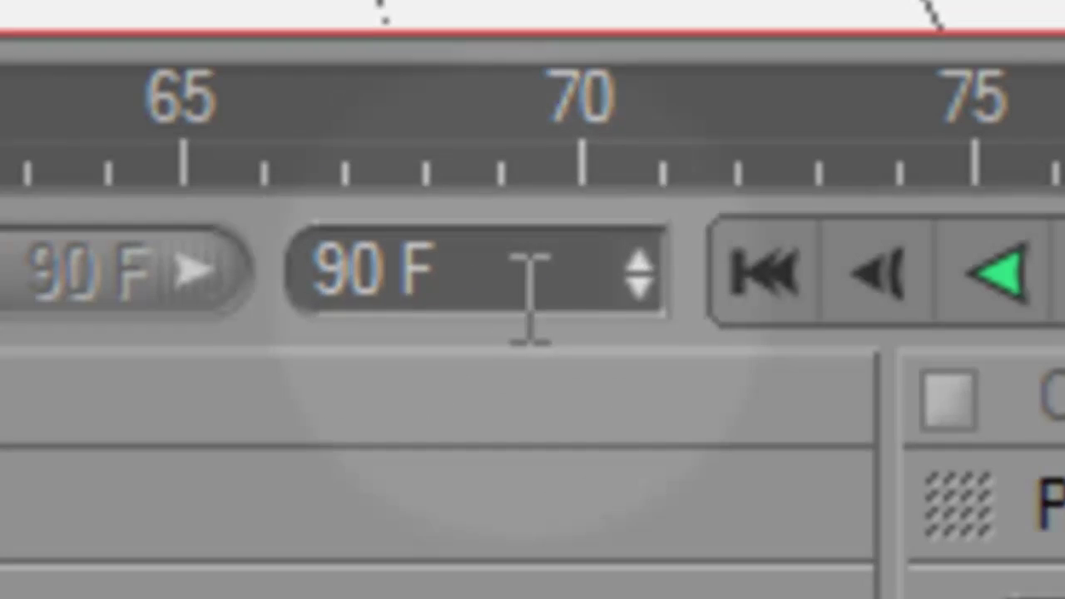
- Set the animation end frame to 200 F and extend the preview range to match
{"action": "double_click", "coordinate": [773, 444]}
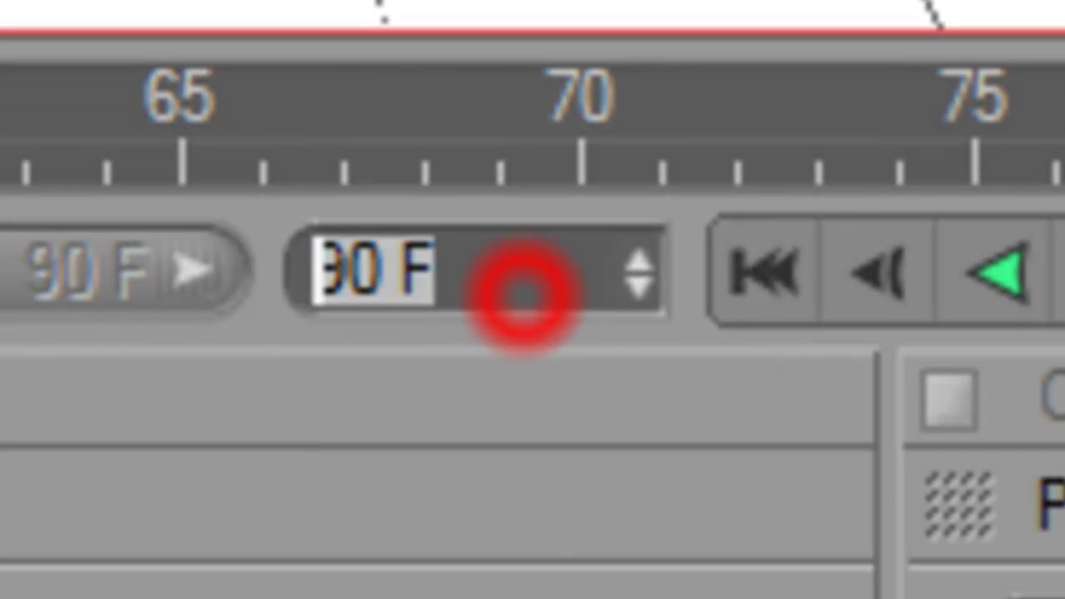
{"action": "type", "text": "200"}
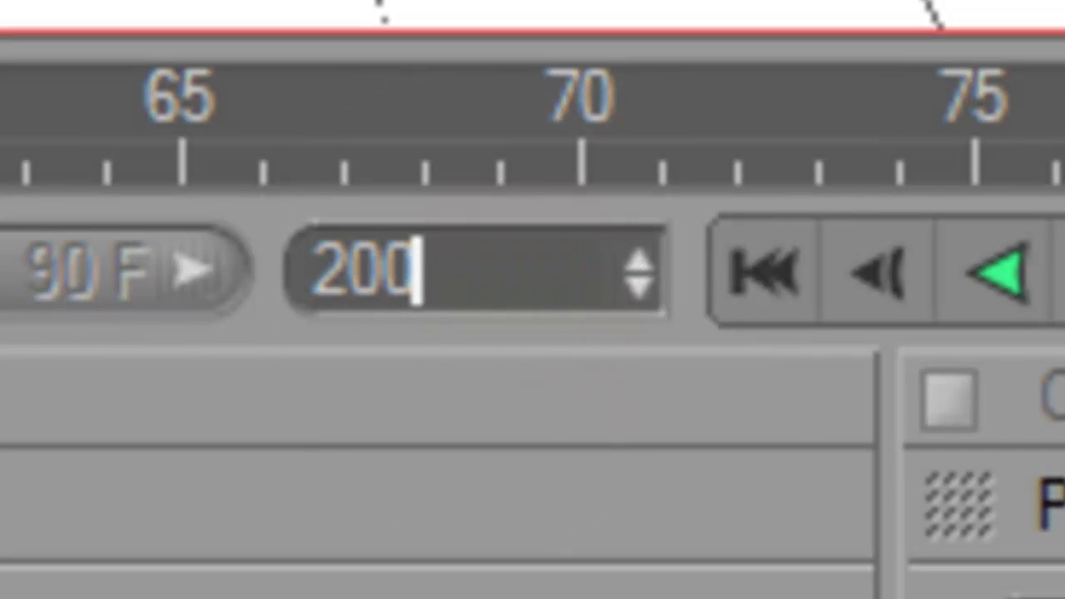
{"action": "key", "text": "Return"}
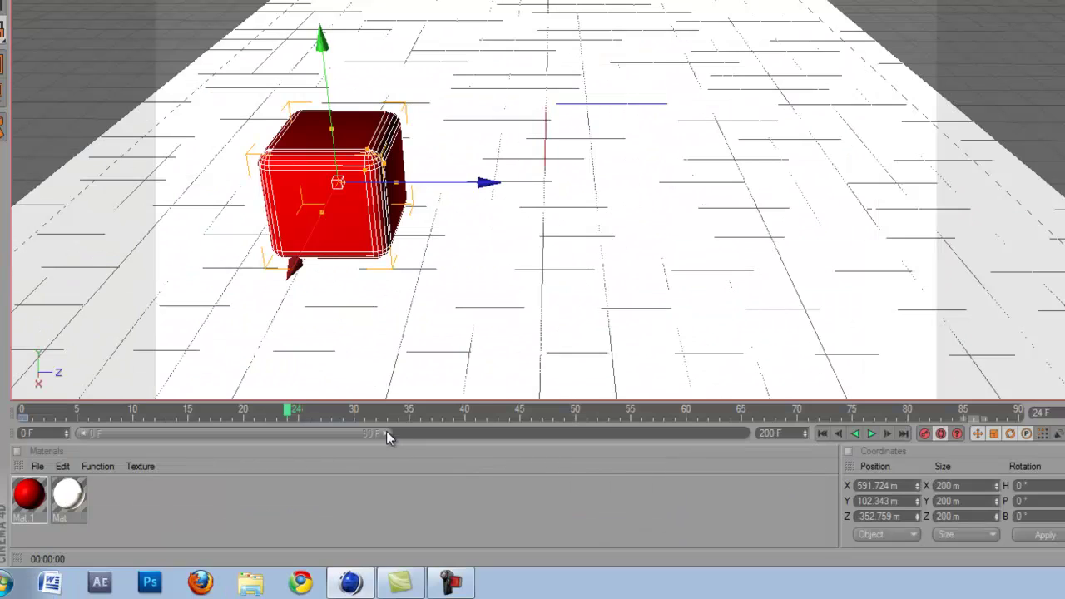
{"action": "left_click_drag", "start_coordinate": [386, 434], "coordinate": [804, 434]}
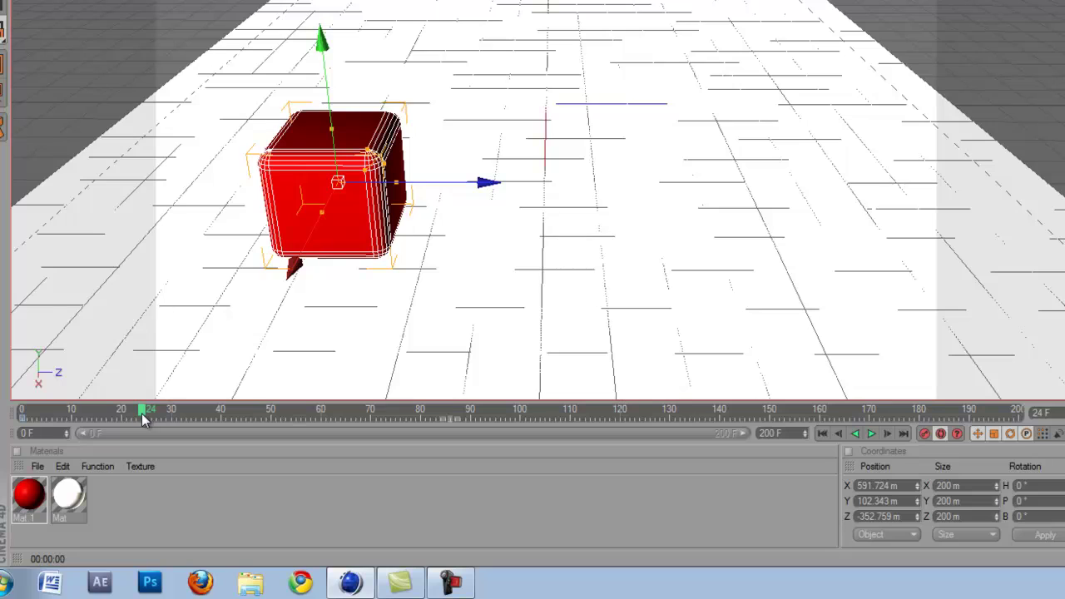
- At frame 50, move the cube along X to 97.849 m to add a position key
{"action": "left_click_drag", "start_coordinate": [143, 419], "coordinate": [272, 414]}
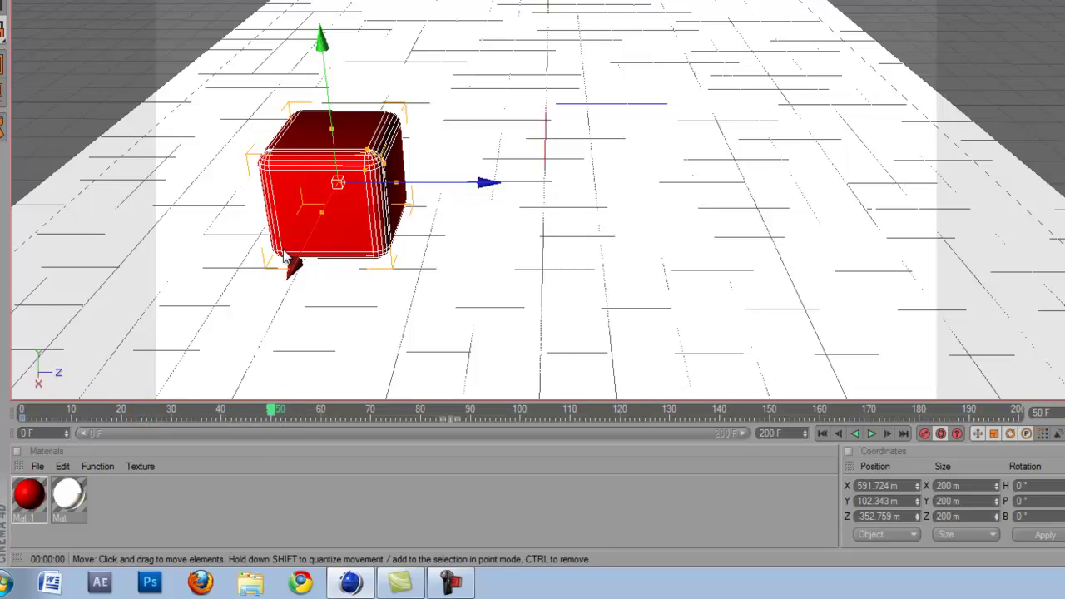
{"action": "mouse_move", "coordinate": [295, 266]}
{"action": "left_mouse_down"}
{"action": "mouse_move", "coordinate": [764, 143]}
{"action": "mouse_move", "coordinate": [755, 155]}
{"action": "left_mouse_up"}
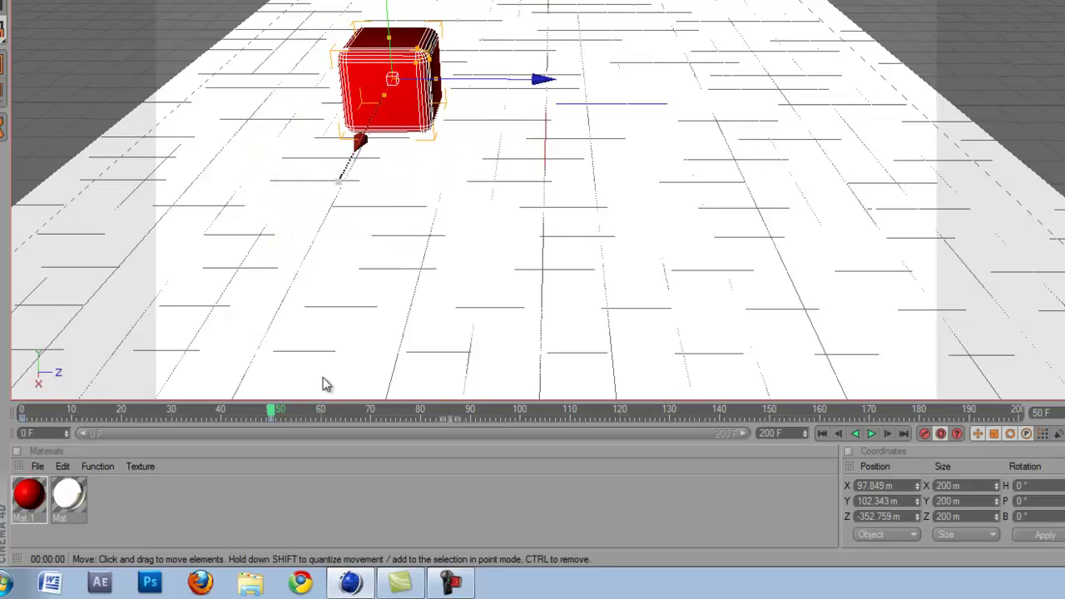
{"action": "mouse_move", "coordinate": [270, 413]}
{"action": "left_mouse_down"}
{"action": "mouse_move", "coordinate": [25, 420]}
{"action": "mouse_move", "coordinate": [271, 424]}
{"action": "left_mouse_up"}
{"action": "left_click_drag", "start_coordinate": [374, 431], "coordinate": [495, 435]}
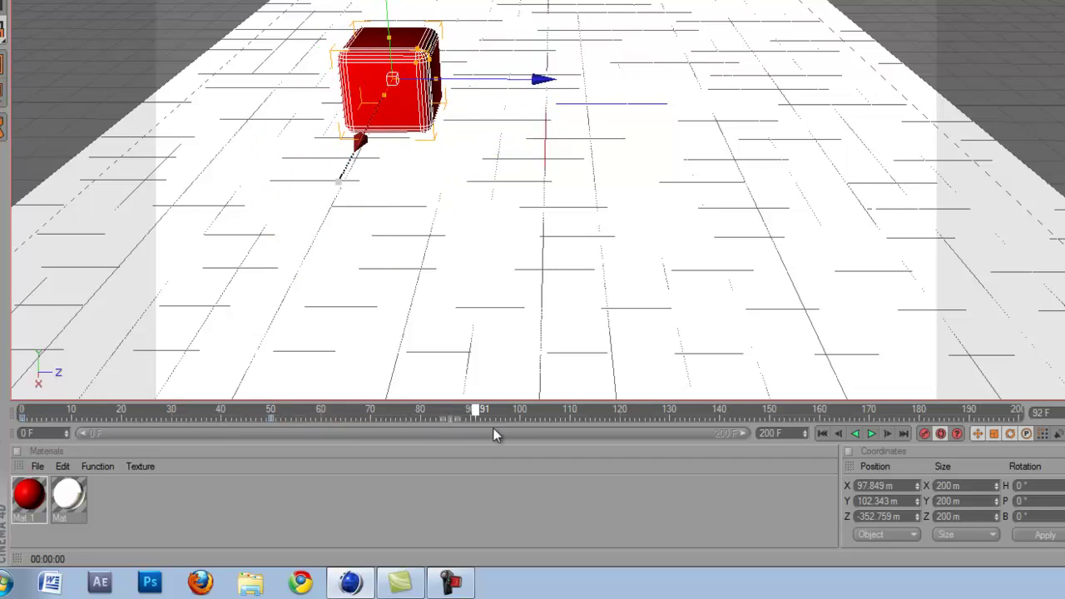
- Key the cube's positions at frames 150 and 200 to close its loop, then rewind to frame 7
{"action": "left_click_drag", "start_coordinate": [497, 75], "coordinate": [762, 154]}
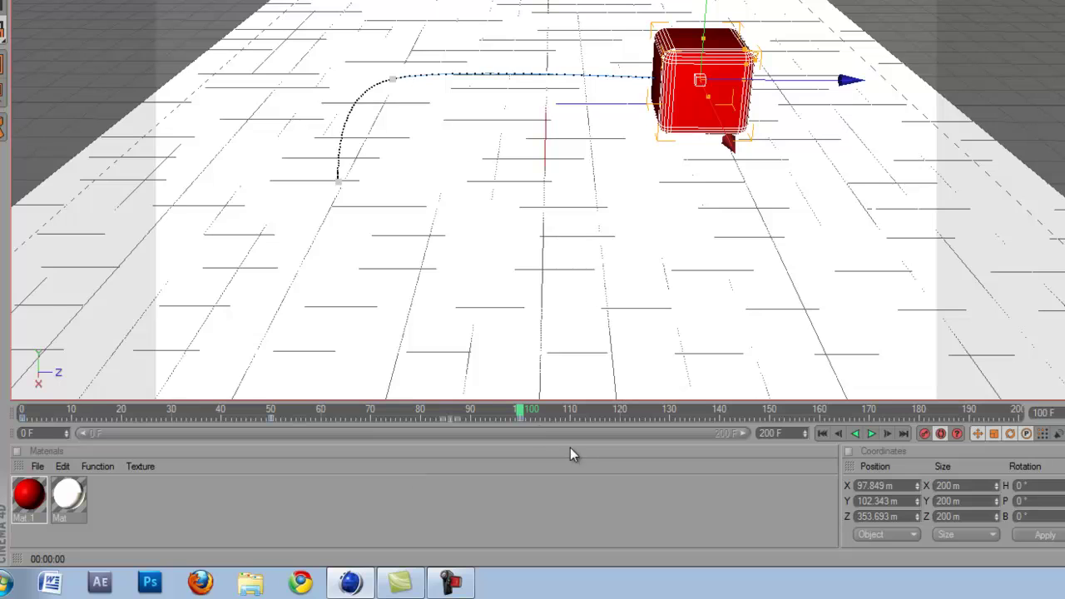
{"action": "mouse_move", "coordinate": [520, 410]}
{"action": "left_mouse_down"}
{"action": "mouse_move", "coordinate": [239, 425]}
{"action": "mouse_move", "coordinate": [559, 385]}
{"action": "mouse_move", "coordinate": [516, 383]}
{"action": "mouse_move", "coordinate": [768, 375]}
{"action": "left_mouse_up"}
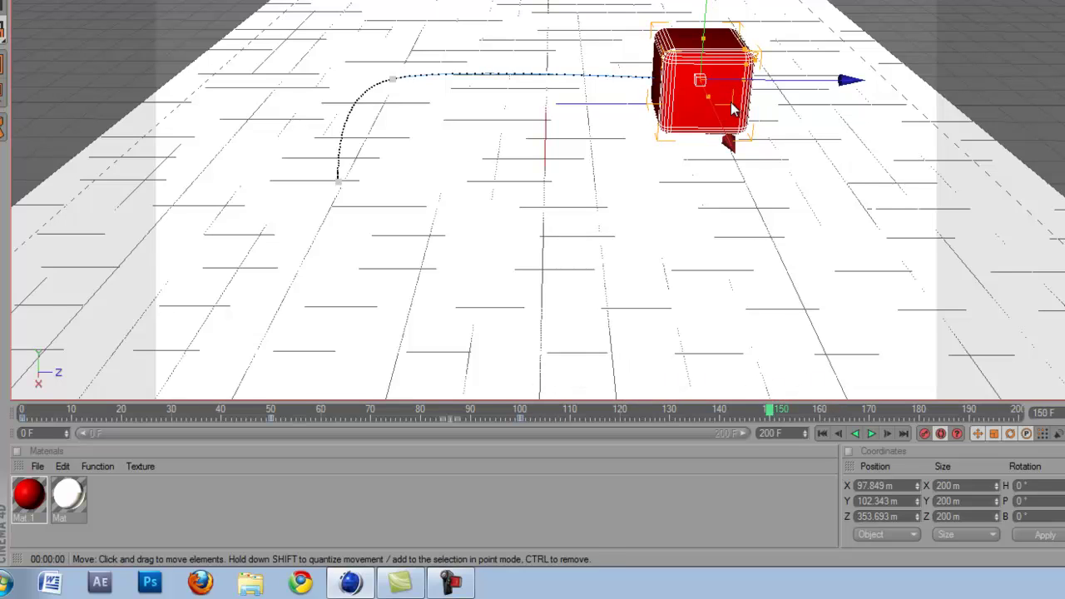
{"action": "left_click_drag", "start_coordinate": [733, 108], "coordinate": [756, 155]}
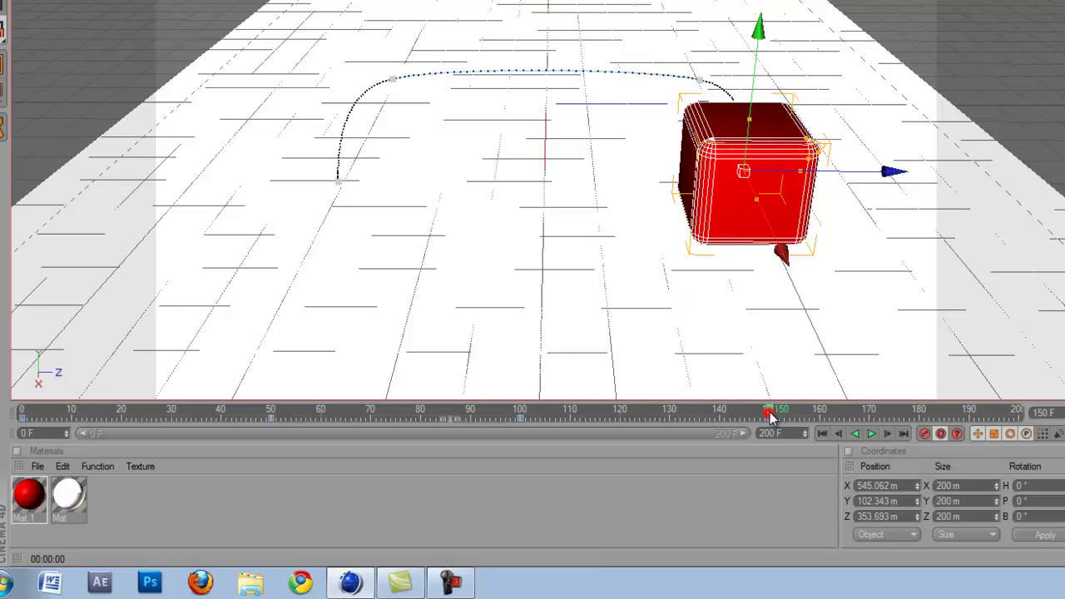
{"action": "left_click_drag", "start_coordinate": [770, 416], "coordinate": [1019, 413]}
{"action": "left_click_drag", "start_coordinate": [868, 171], "coordinate": [754, 154]}
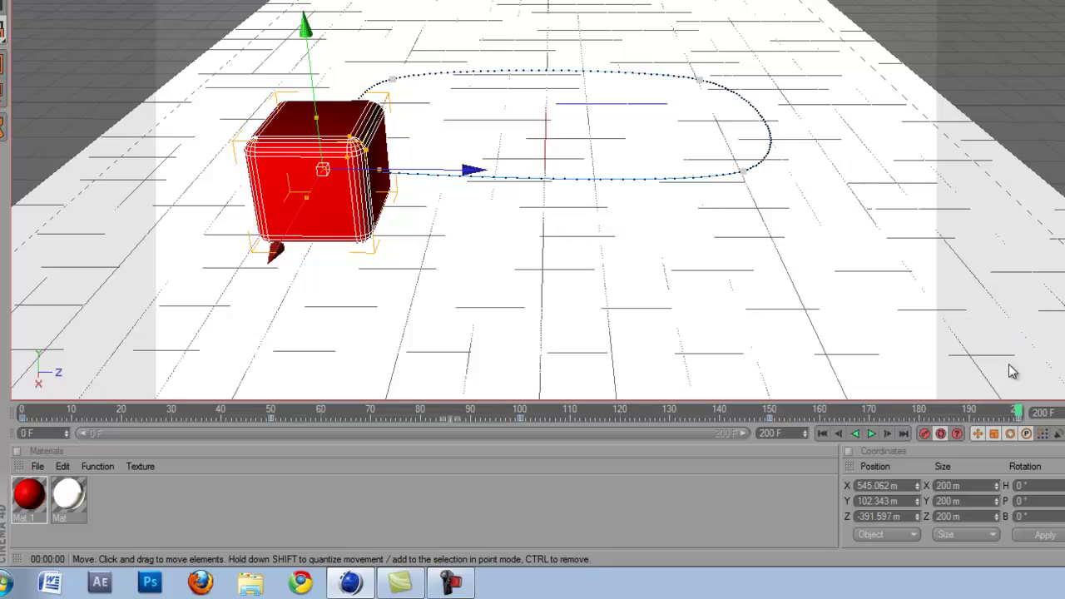
{"action": "left_click_drag", "start_coordinate": [1025, 414], "coordinate": [76, 412]}
{"action": "left_click_drag", "start_coordinate": [73, 457], "coordinate": [55, 457]}
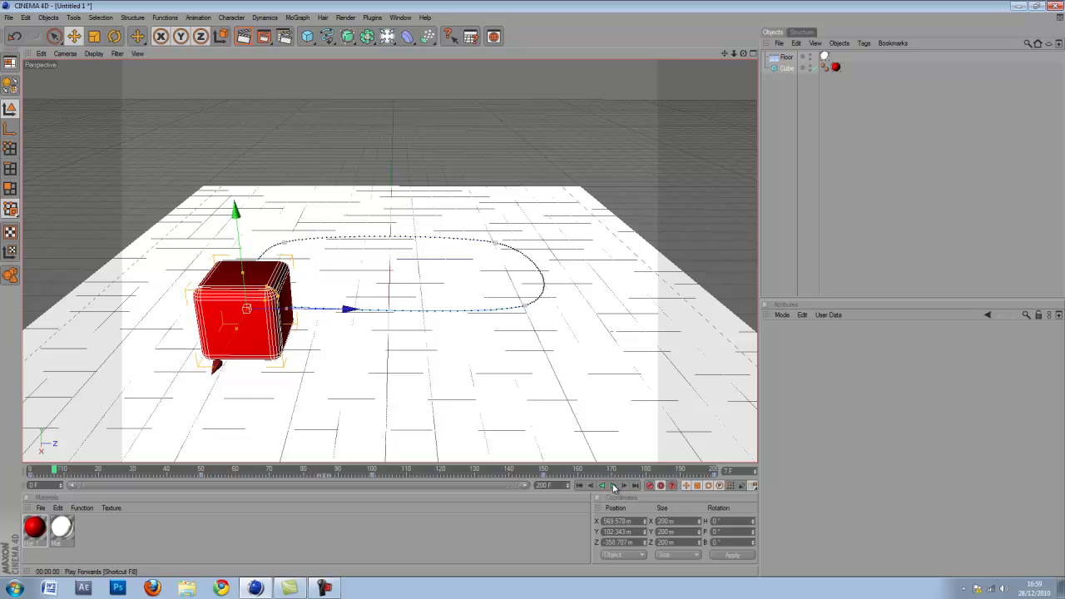
{"action": "left_click", "coordinate": [614, 487]}
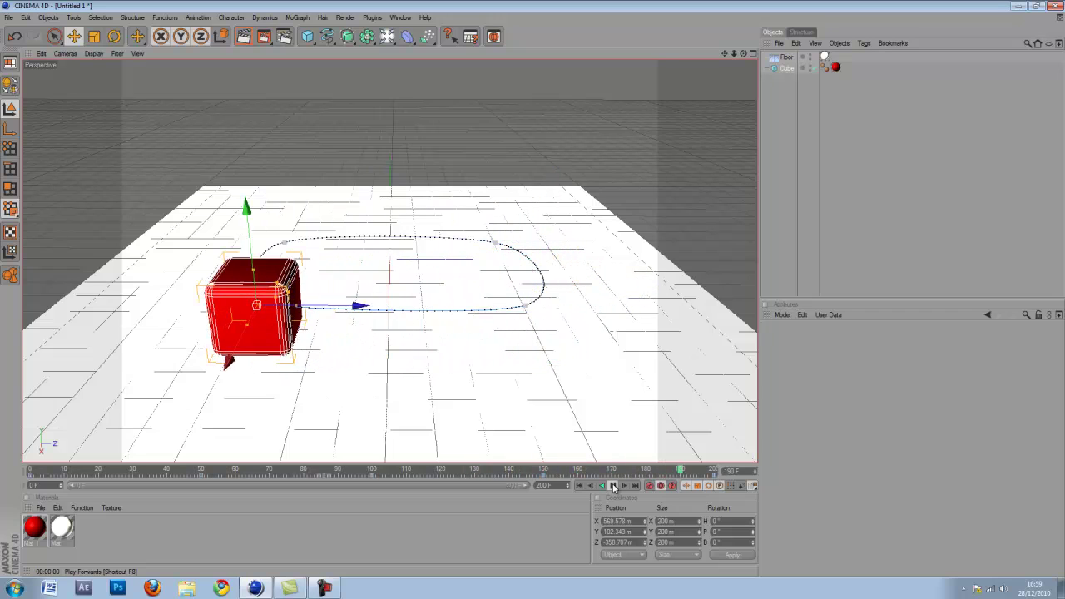
{"action": "left_click", "coordinate": [615, 487]}
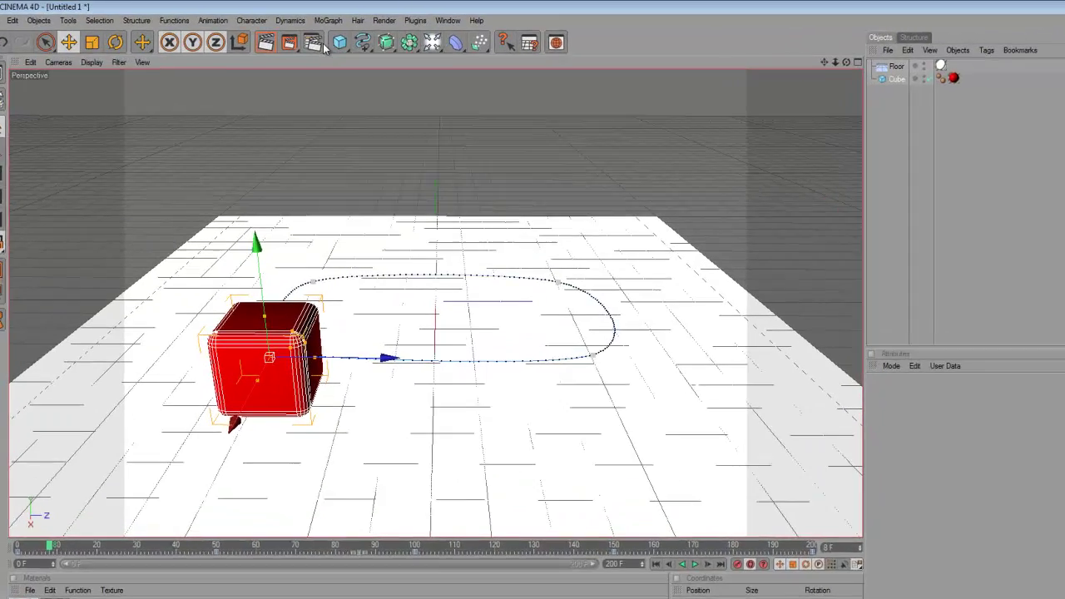
- Set the render output width to 1280 in Render Settings
{"action": "key", "text": "ctrl+b"}
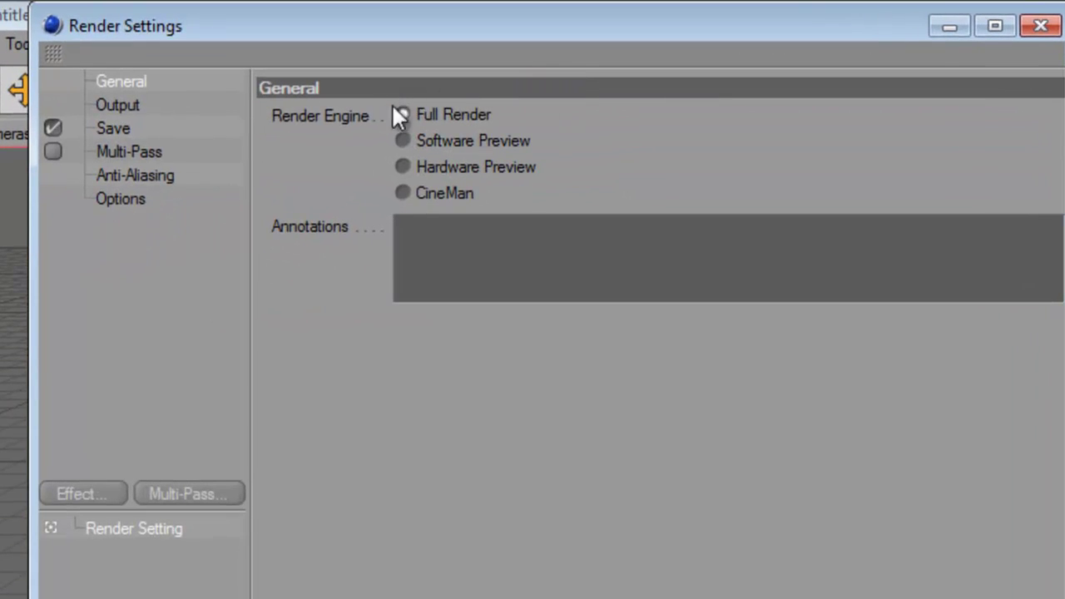
{"action": "left_click", "coordinate": [122, 107]}
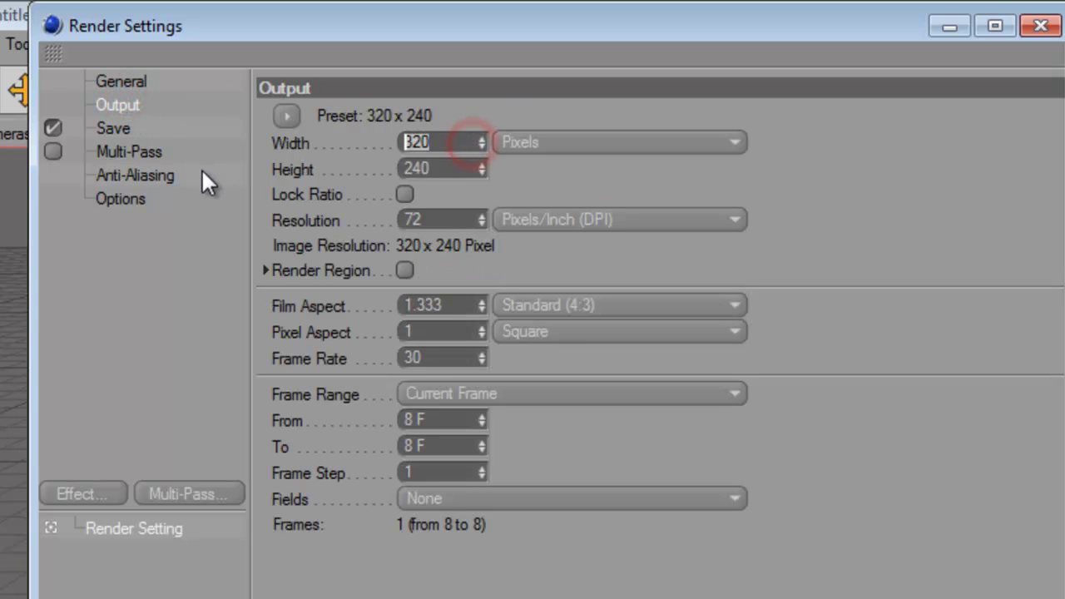
{"action": "type", "text": "180"}
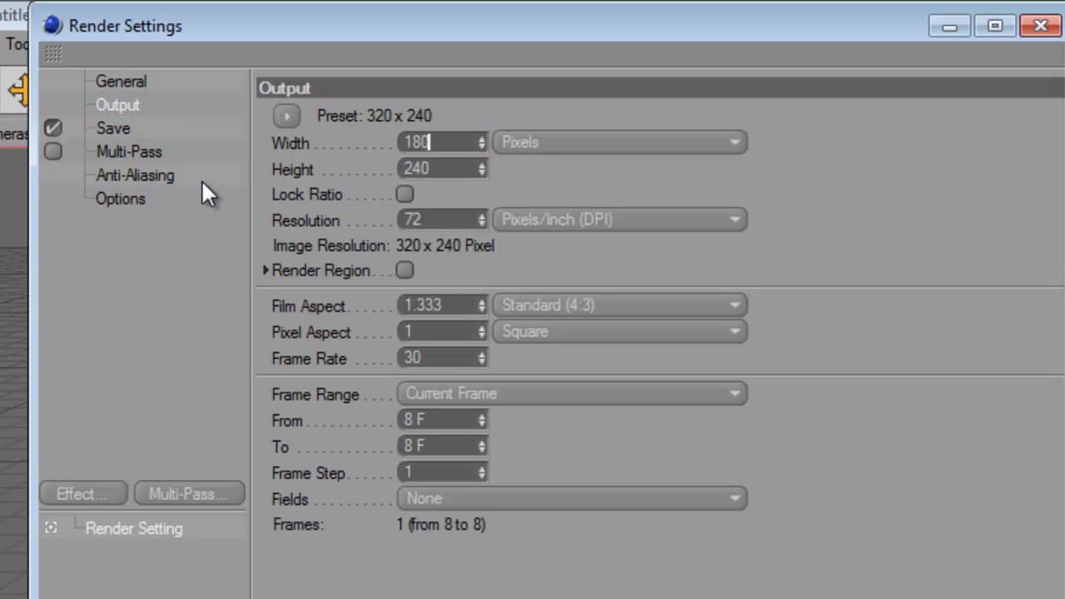
{"action": "left_click", "coordinate": [407, 142]}
{"action": "type", "text": "2"}
{"action": "key", "text": "Return"}
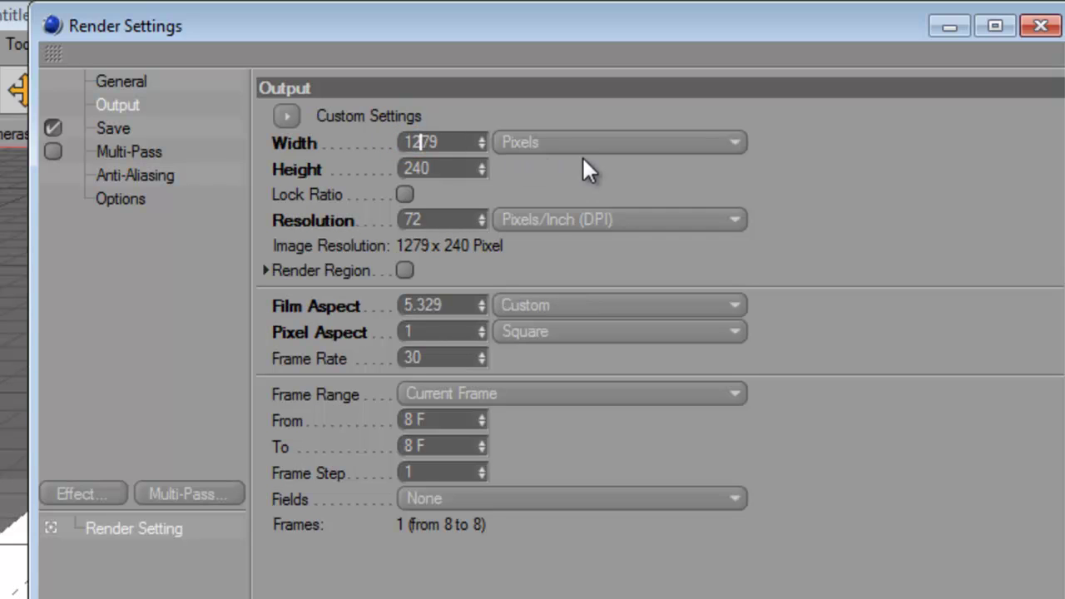
{"action": "left_click", "coordinate": [457, 138]}
{"action": "key", "text": "BackSpace"}
{"action": "key", "text": "BackSpace"}
{"action": "key", "text": "BackSpace"}
{"action": "type", "text": "280"}
- Set the output height to 720 and the frame range to All Frames (0–200)
{"action": "left_click", "coordinate": [429, 169]}
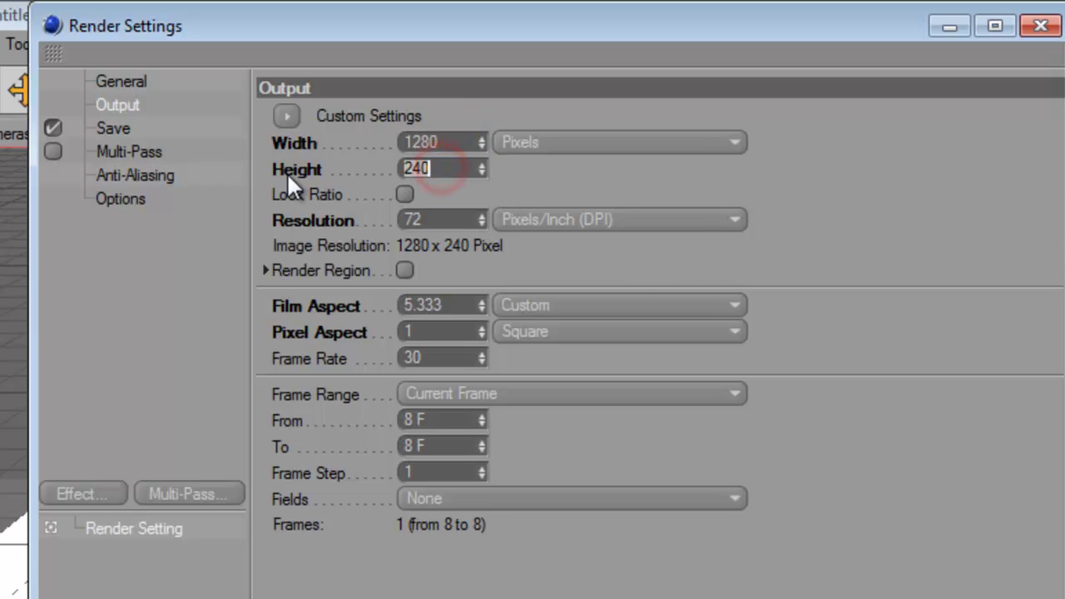
{"action": "type", "text": "72"}
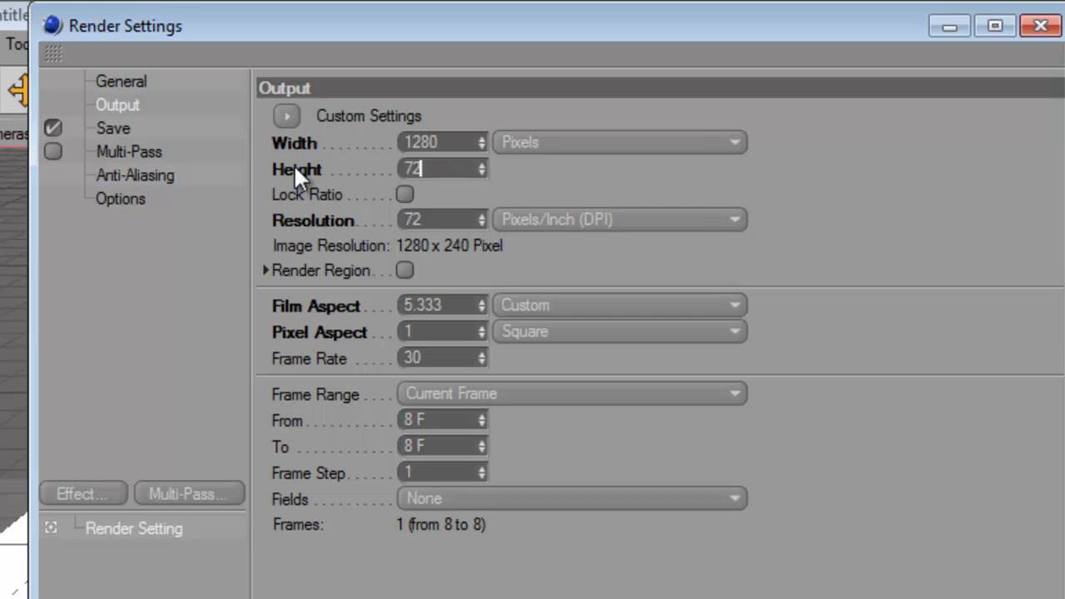
{"action": "type", "text": "0"}
{"action": "left_click", "coordinate": [902, 188]}
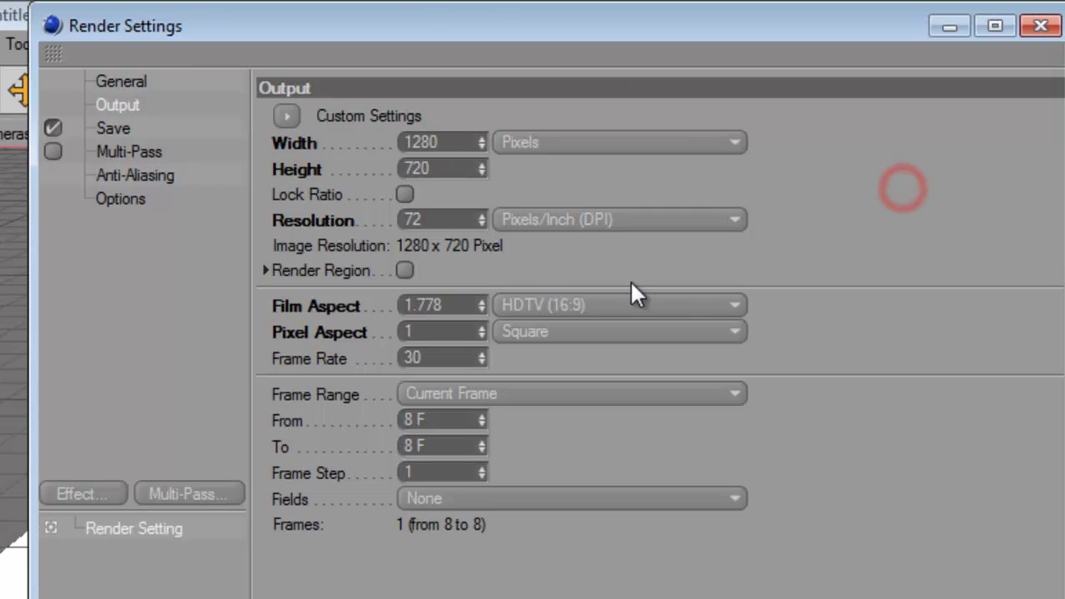
{"action": "left_click", "coordinate": [533, 392]}
{"action": "left_click", "coordinate": [518, 474]}
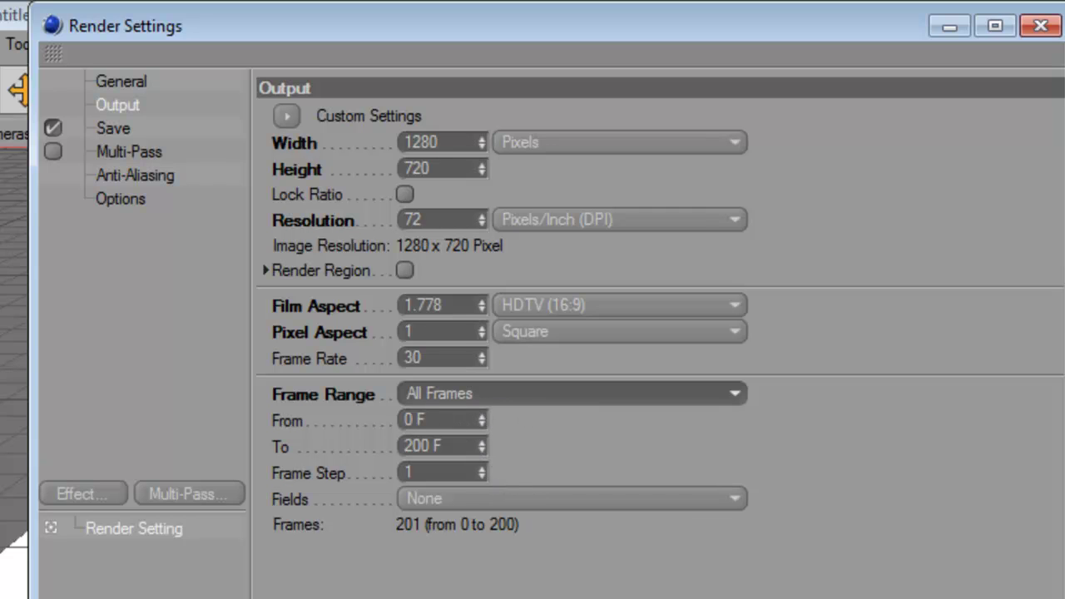
- Save the render to a file named Basic Animation in the Render folder
{"action": "left_click", "coordinate": [116, 129]}
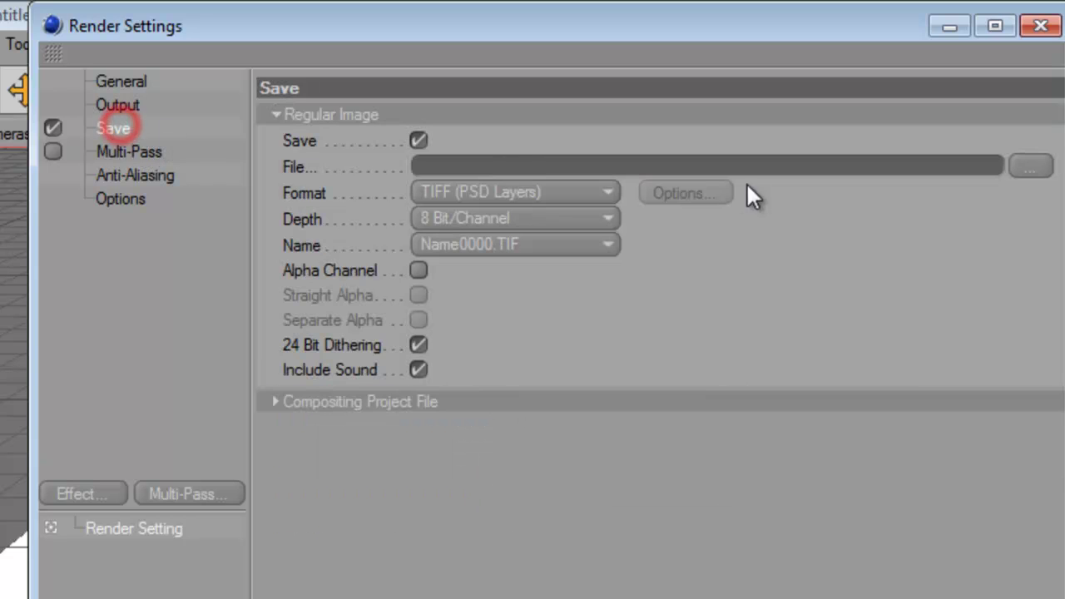
{"action": "left_click", "coordinate": [1040, 171]}
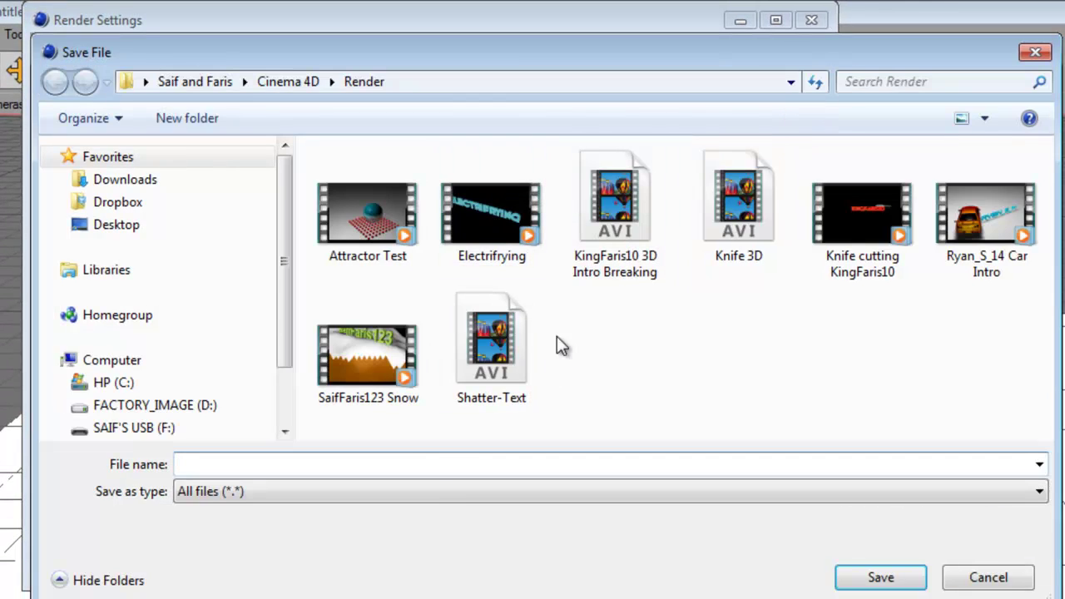
{"action": "left_click", "coordinate": [439, 441]}
{"action": "type", "text": "Basic Animati"}
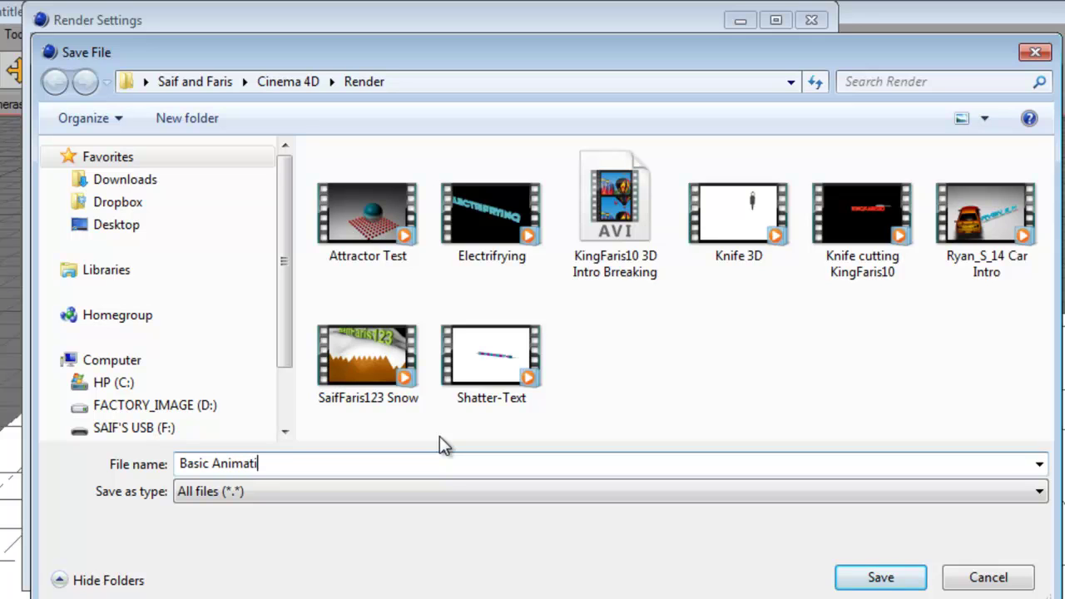
{"action": "type", "text": "on"}
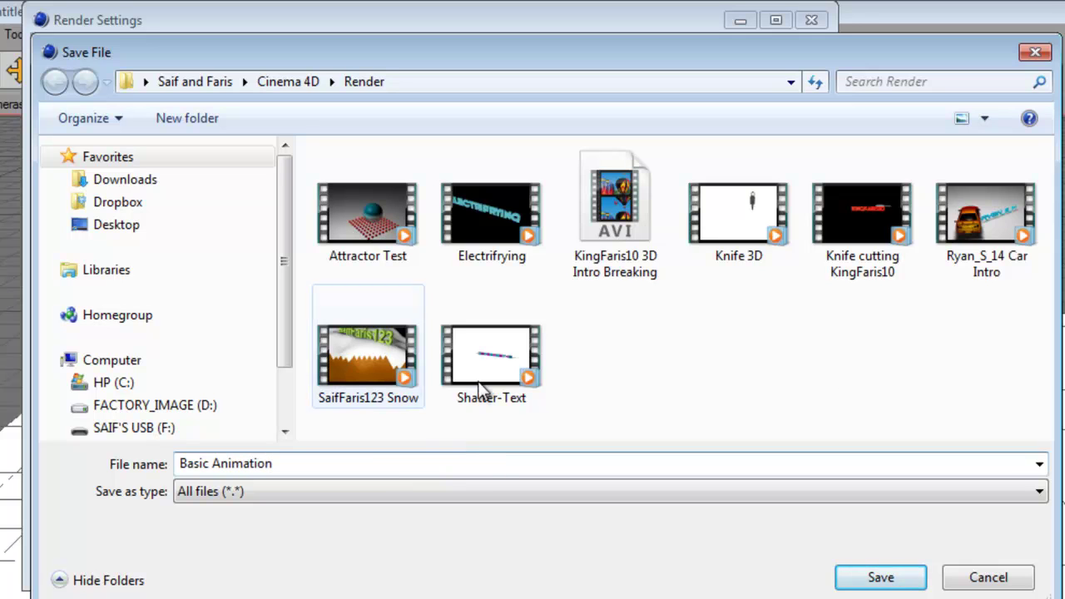
{"action": "left_click", "coordinate": [889, 583]}
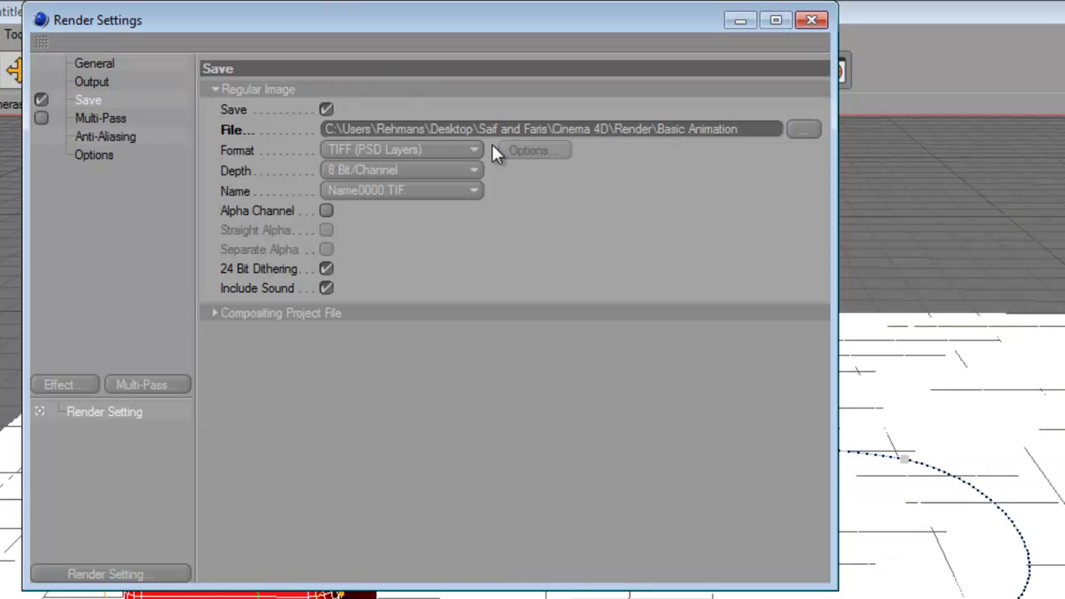
- Set the render save format to AVI Movie
{"action": "left_click", "coordinate": [460, 147]}
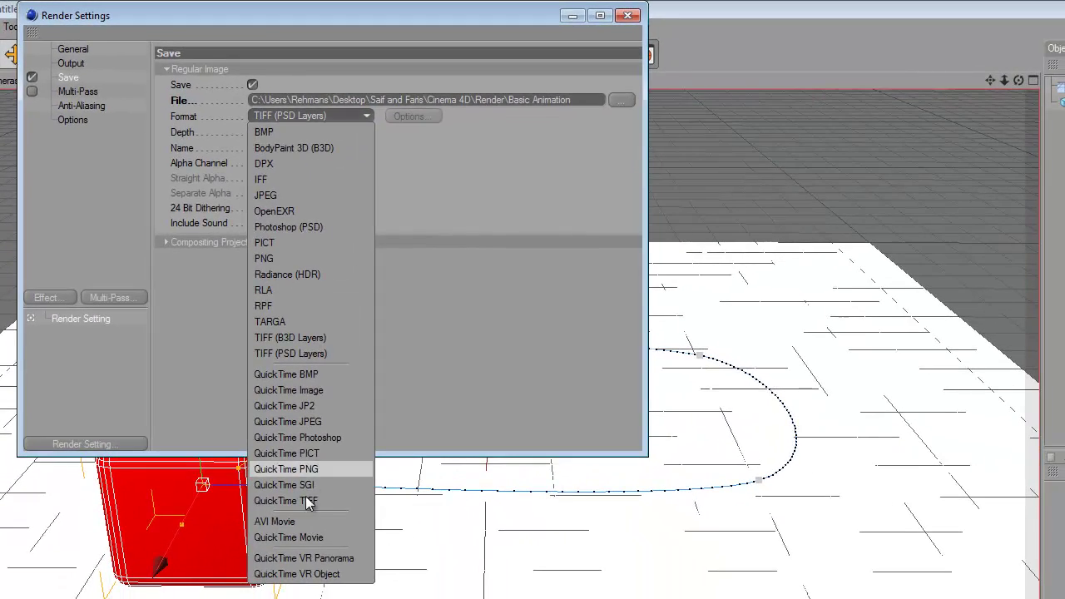
{"action": "left_click", "coordinate": [303, 521]}
{"action": "left_click", "coordinate": [464, 150]}
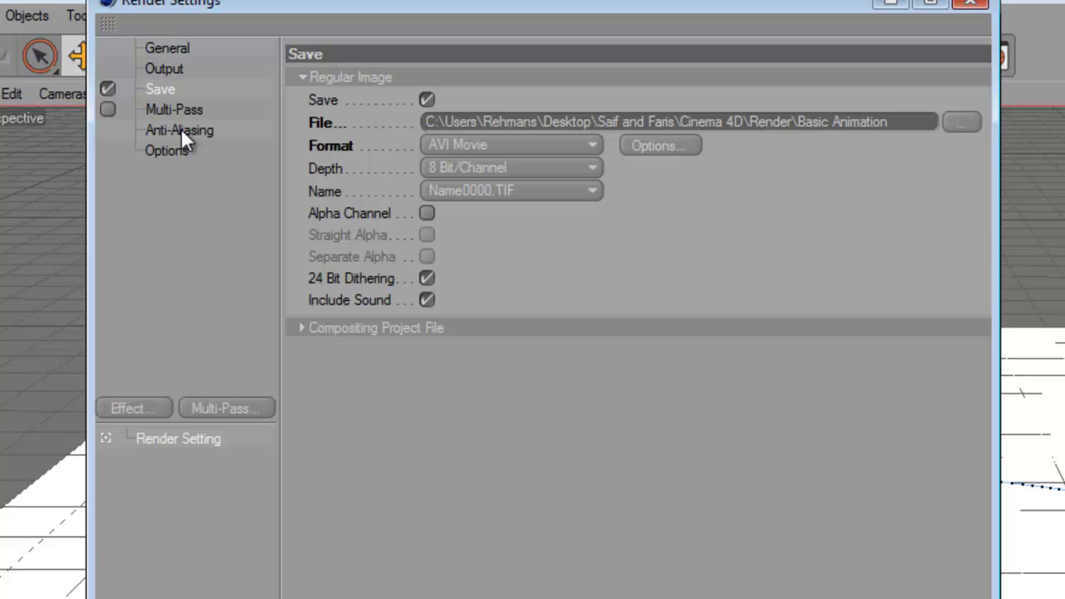
- Turn off Transparency, Refraction and Shadow, keep reflection depth 5, and close Render Settings
{"action": "left_click", "coordinate": [172, 110]}
{"action": "left_click", "coordinate": [178, 131]}
{"action": "left_click", "coordinate": [176, 152]}
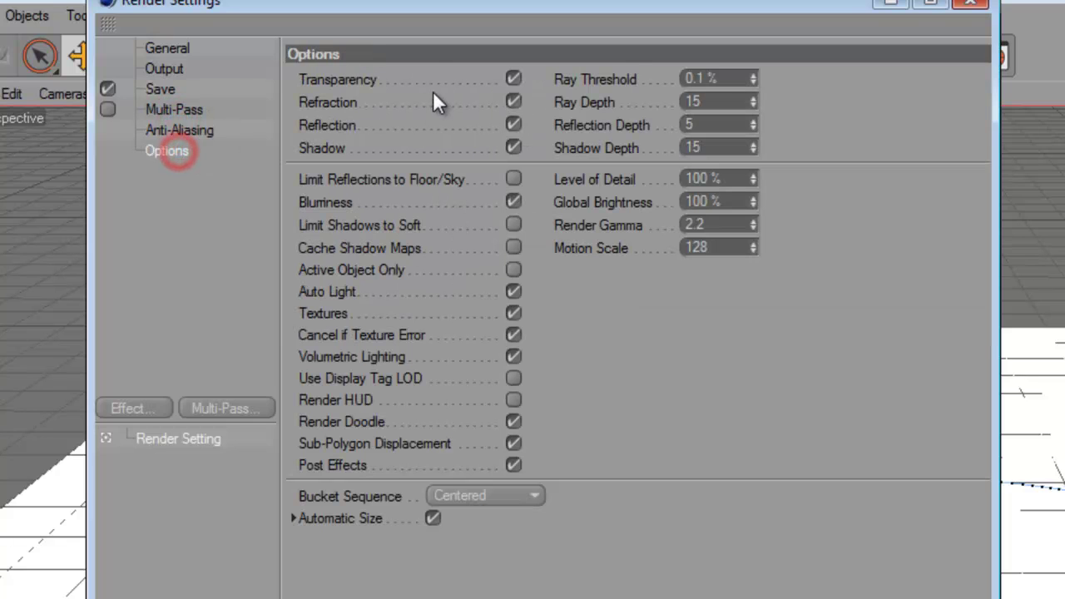
{"action": "left_click", "coordinate": [509, 80]}
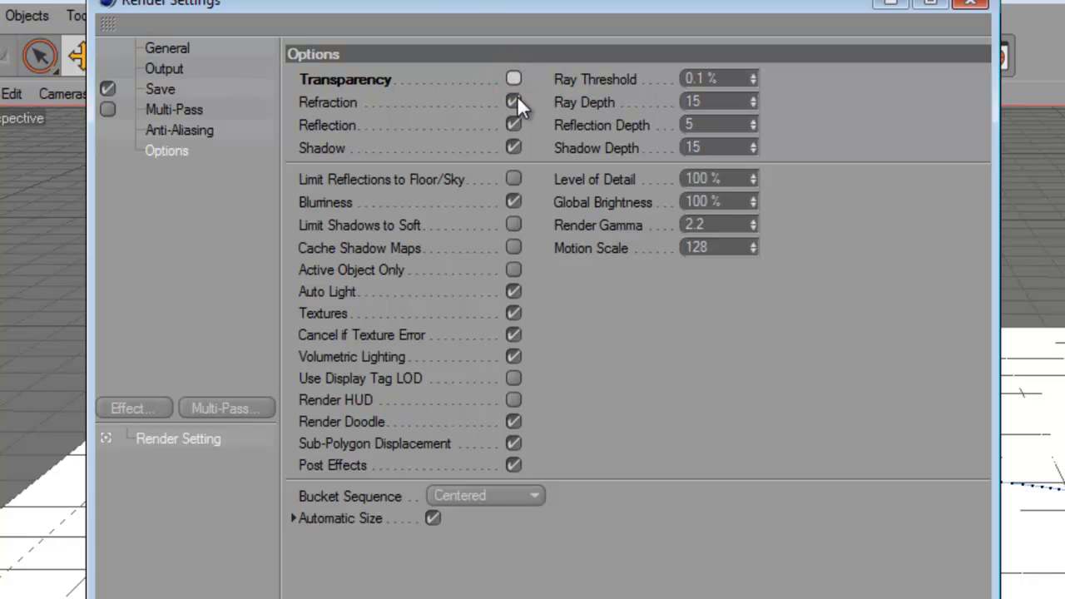
{"action": "left_click", "coordinate": [511, 102]}
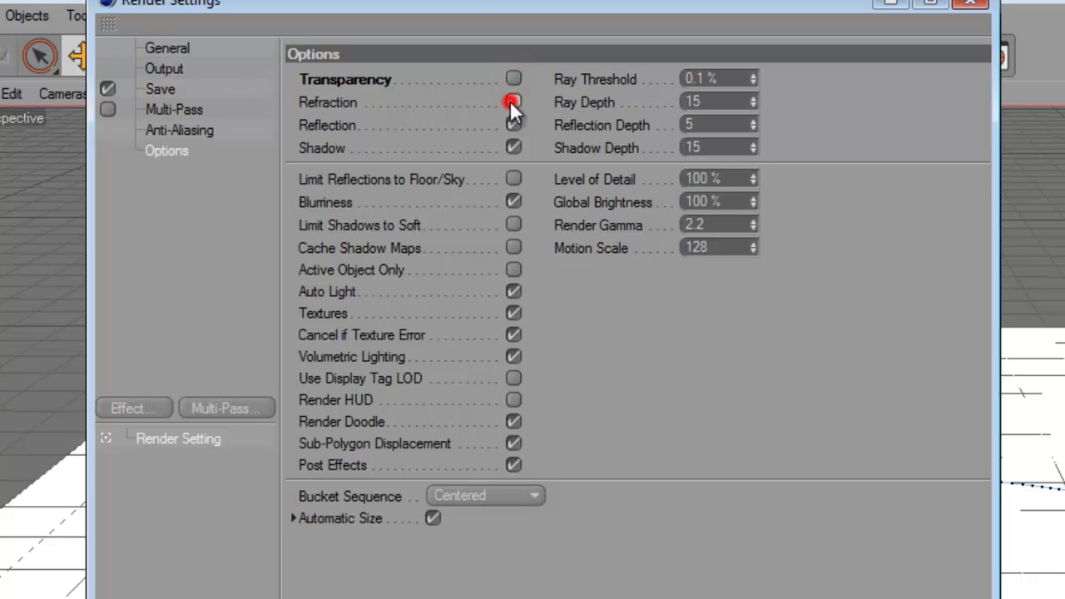
{"action": "left_click", "coordinate": [514, 146]}
{"action": "left_click", "coordinate": [741, 124]}
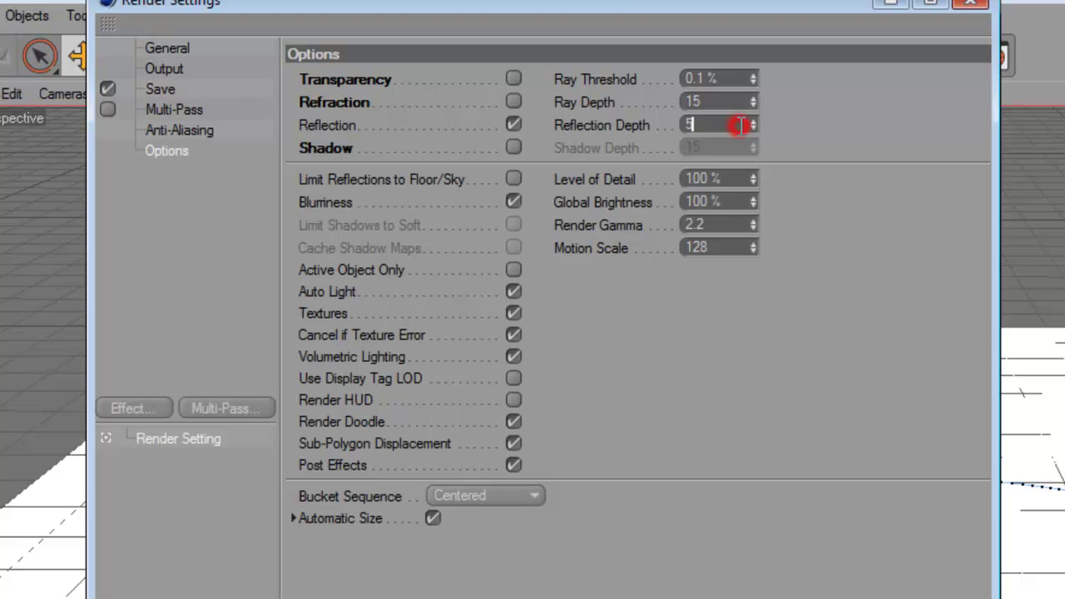
{"action": "left_click", "coordinate": [810, 131]}
{"action": "left_click", "coordinate": [971, 3]}
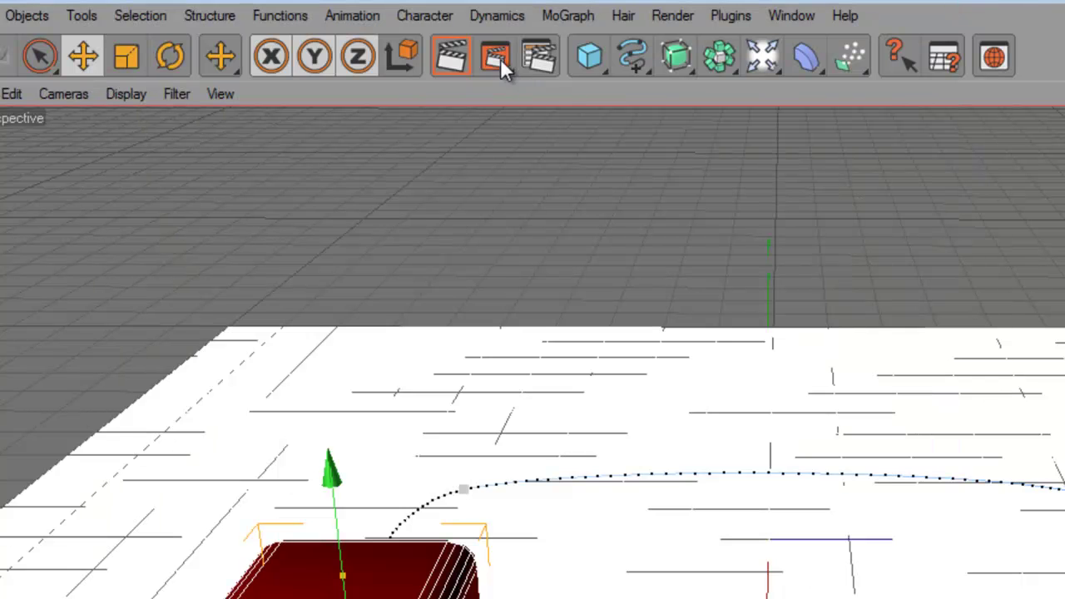
- Render the animation to the Basic Animation AVI, play it, and scrub back to the start
{"action": "left_click", "coordinate": [496, 57]}
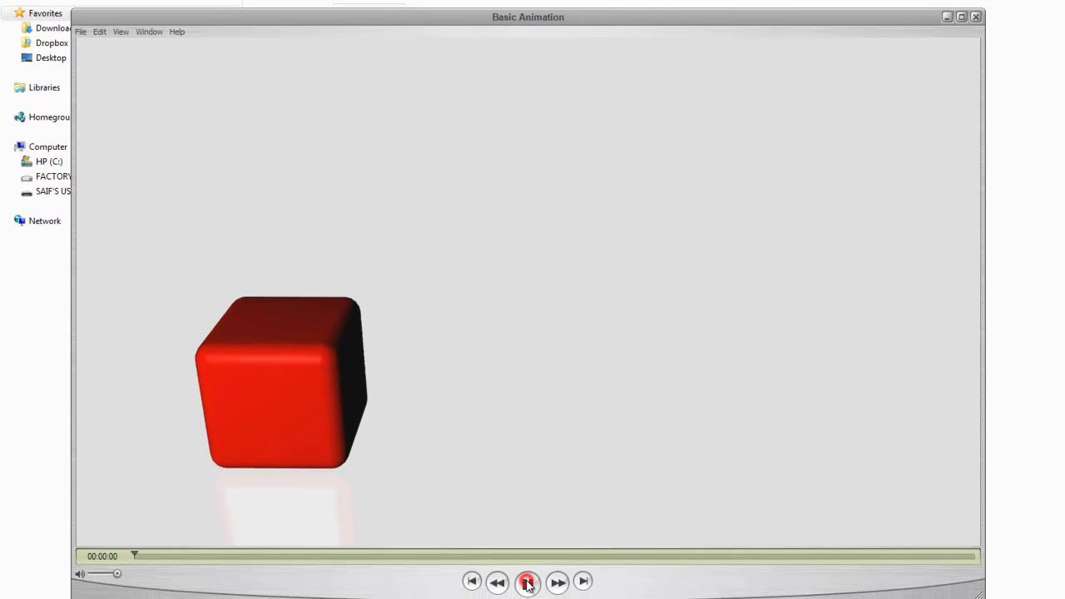
{"action": "left_click", "coordinate": [527, 583]}
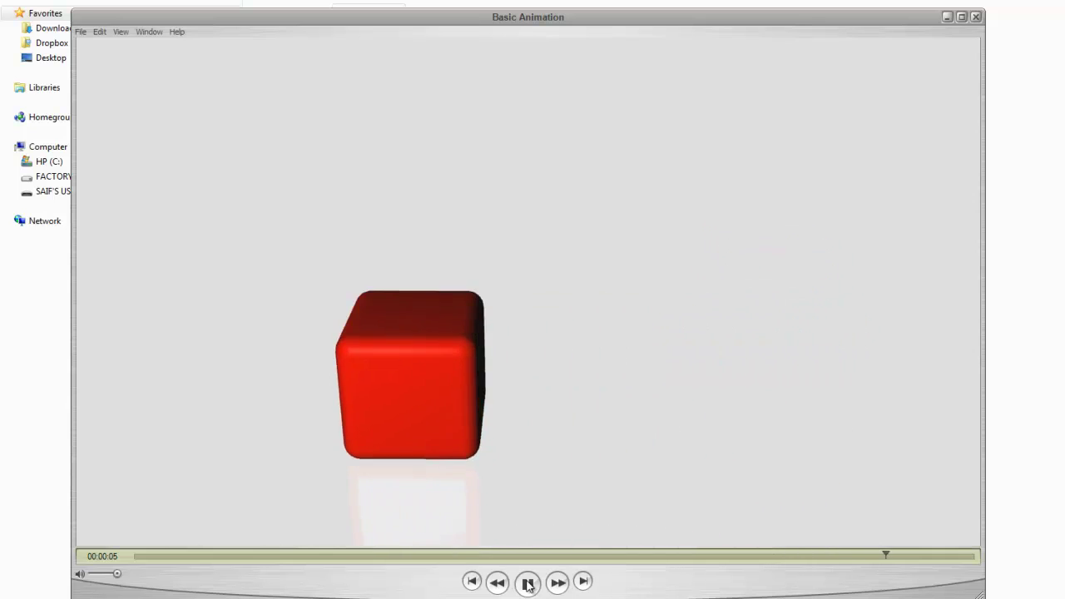
{"action": "left_click", "coordinate": [527, 584]}
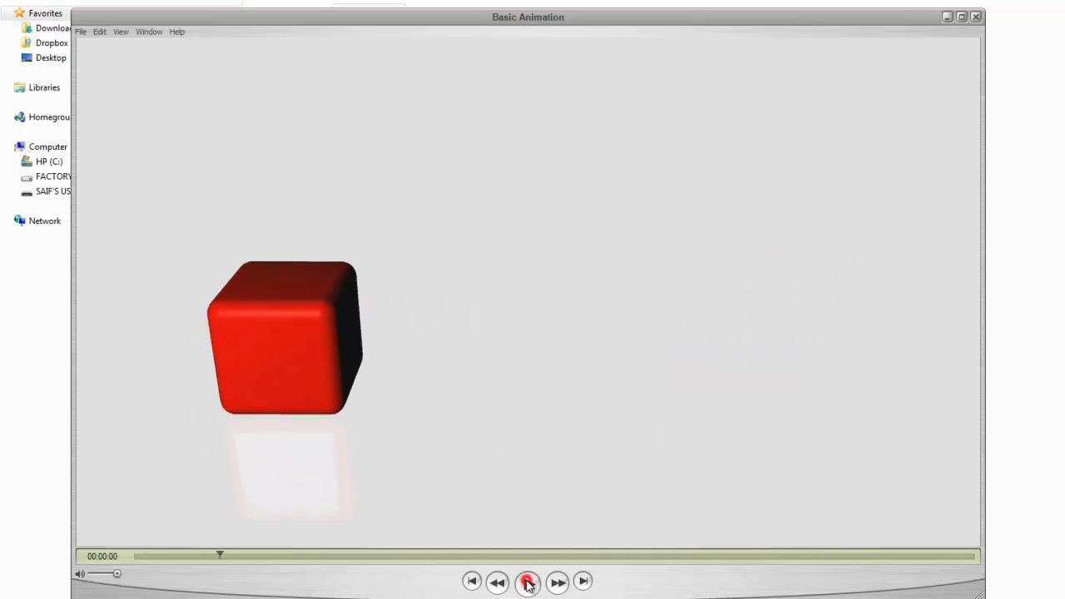
{"action": "left_click_drag", "start_coordinate": [221, 554], "coordinate": [134, 556]}
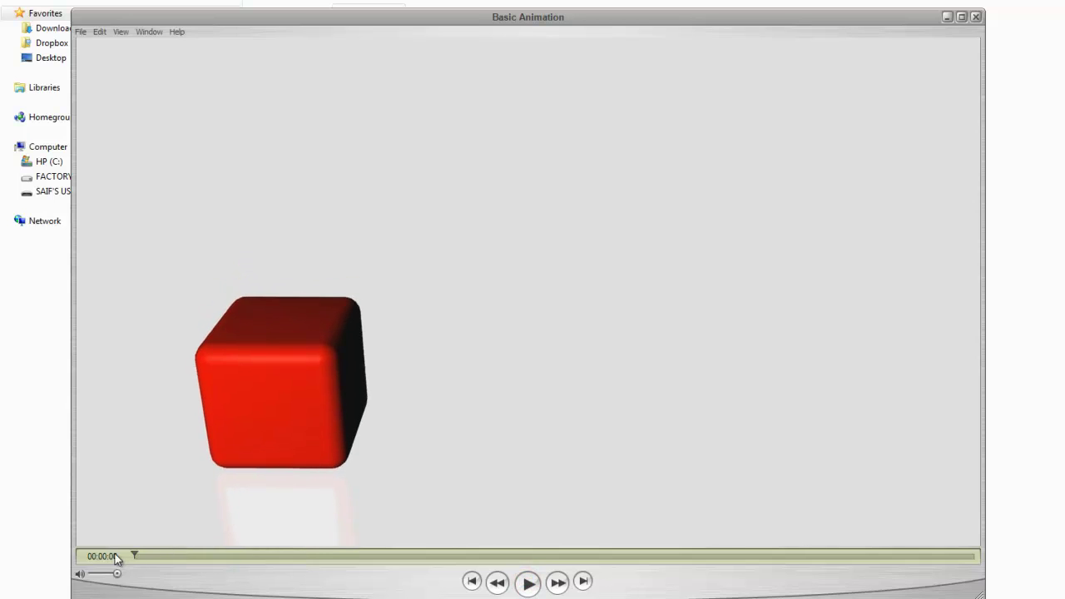